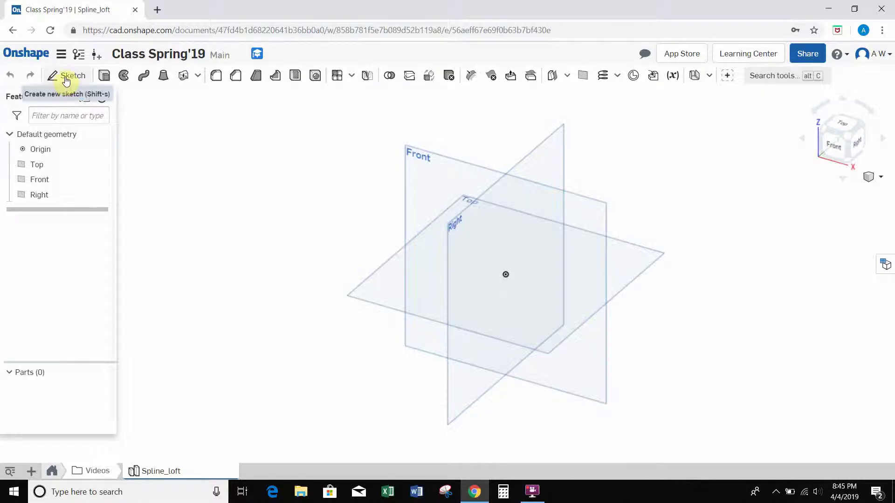
Step: Start Sketch 1 on the Front plane and draw a circle centred on the origin
{"action": "left_click", "coordinate": [65, 78]}
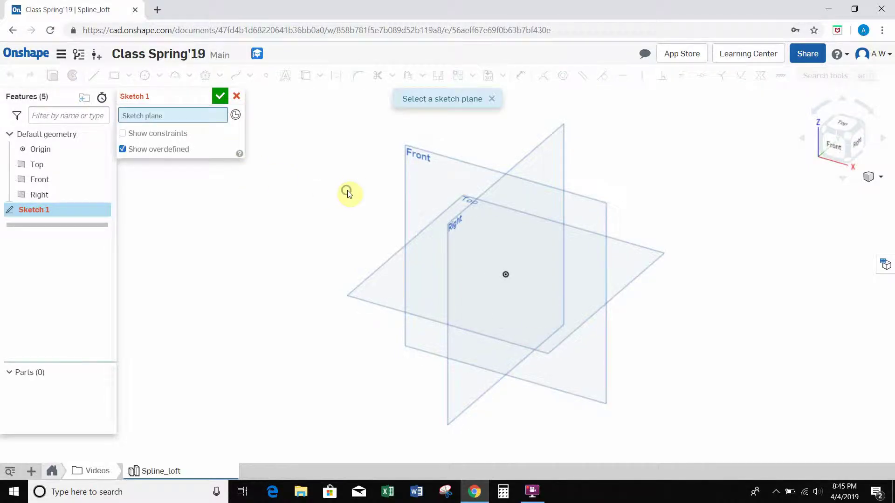
{"action": "right_click_drag", "start_coordinate": [348, 191], "coordinate": [365, 178]}
{"action": "left_click", "coordinate": [425, 187]}
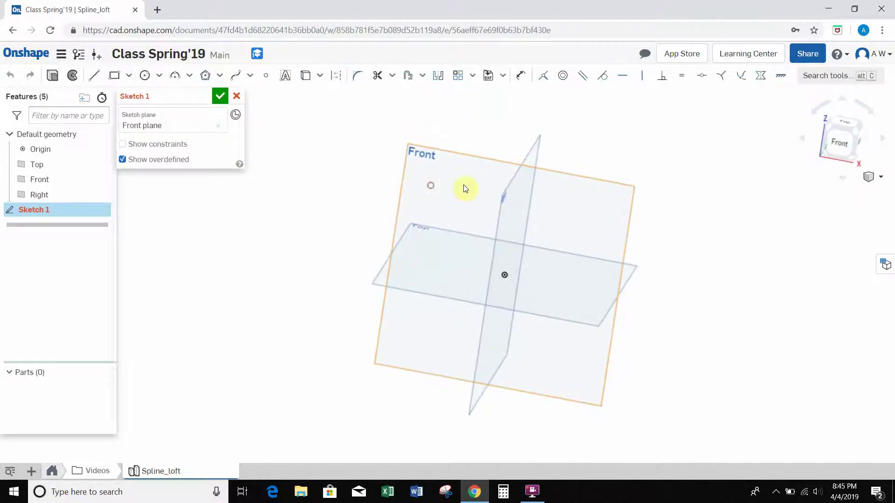
{"action": "left_click", "coordinate": [838, 142]}
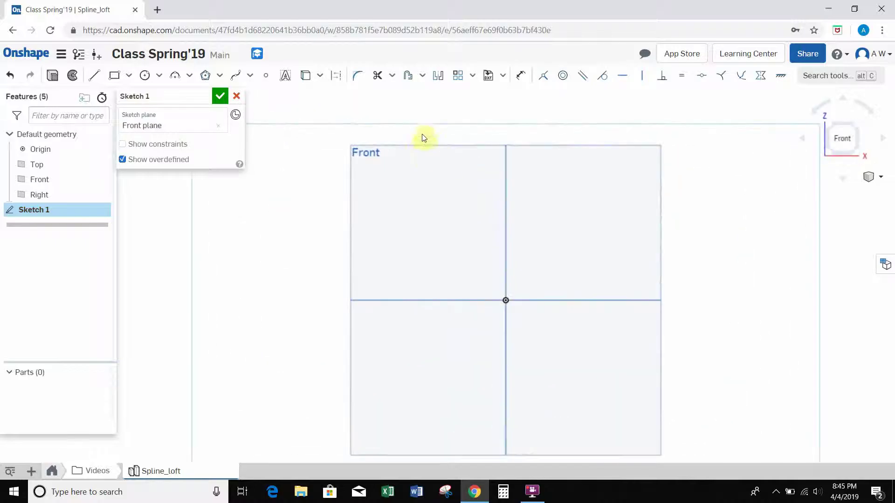
{"action": "left_click", "coordinate": [145, 76]}
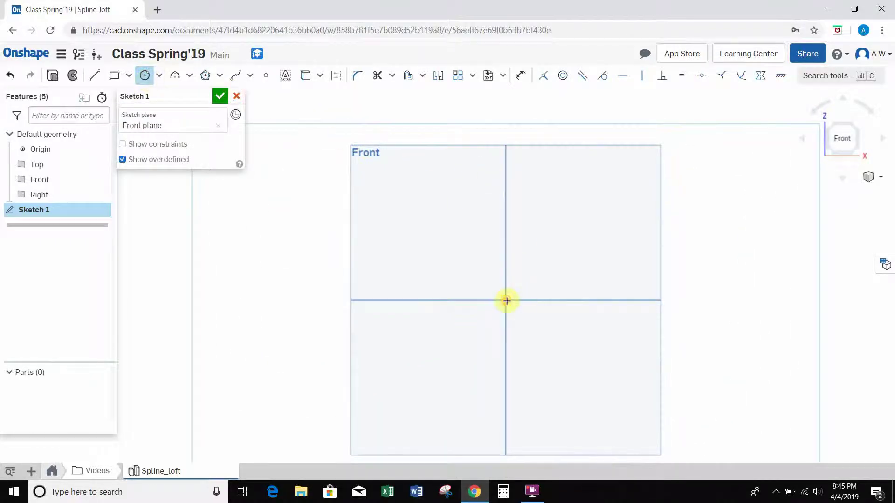
{"action": "left_click", "coordinate": [506, 300]}
{"action": "left_click", "coordinate": [435, 230]}
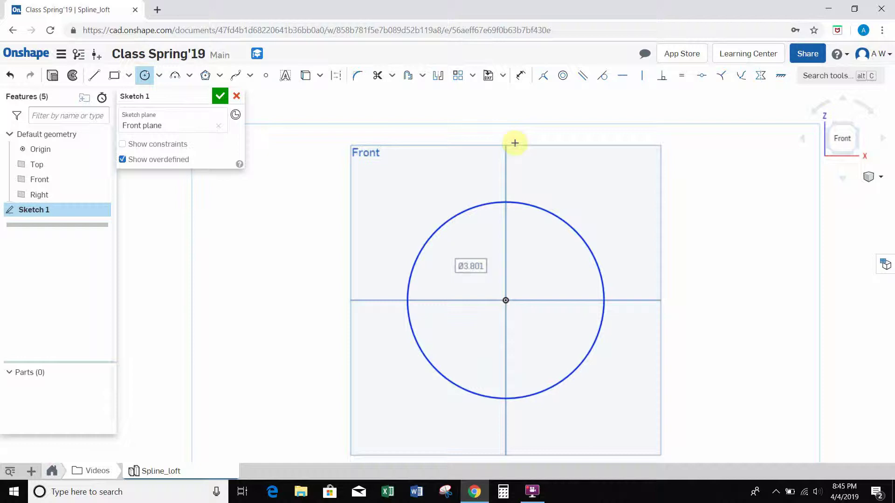
Step: Dimension the circle to a diameter of 4 and finish Sketch 1
{"action": "left_click", "coordinate": [519, 76]}
{"action": "left_click", "coordinate": [572, 227]}
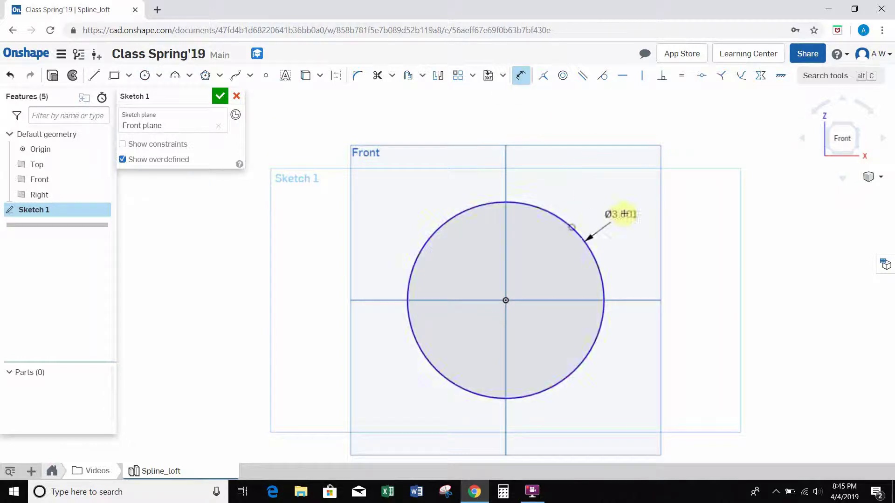
{"action": "left_click", "coordinate": [629, 211]}
{"action": "type", "text": "4"}
{"action": "key", "text": "Return"}
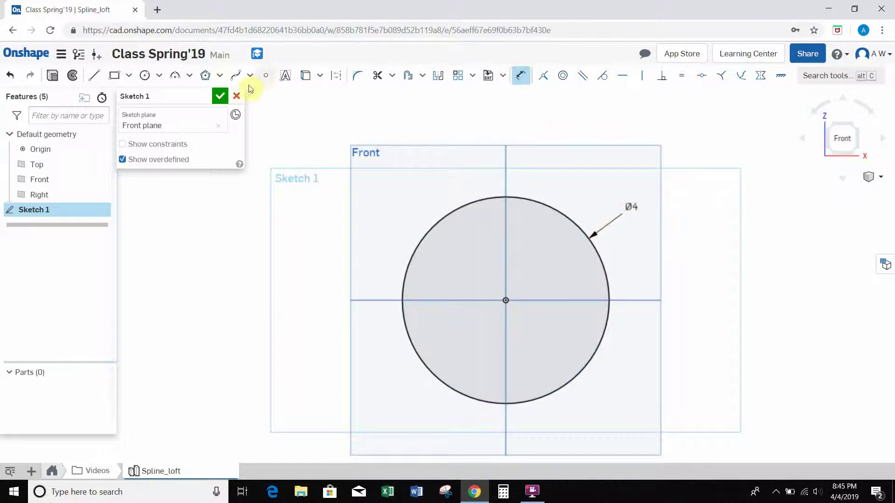
{"action": "left_click", "coordinate": [220, 97]}
{"action": "mouse_move", "coordinate": [275, 152]}
{"action": "right_mouse_down"}
{"action": "mouse_move", "coordinate": [302, 152]}
{"action": "mouse_move", "coordinate": [304, 195]}
{"action": "right_mouse_up"}
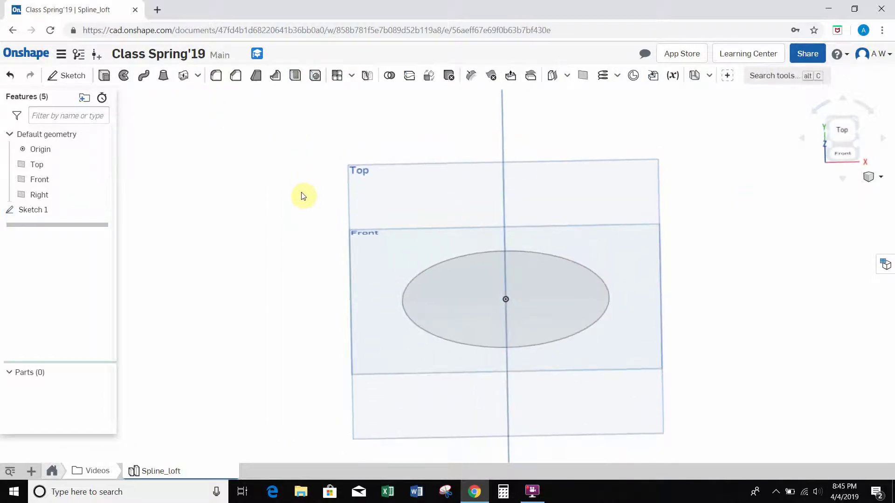
Step: Start a new reference plane based on the Front plane
{"action": "left_click", "coordinate": [583, 76]}
{"action": "right_click_drag", "start_coordinate": [324, 203], "coordinate": [347, 180]}
{"action": "left_click", "coordinate": [667, 246]}
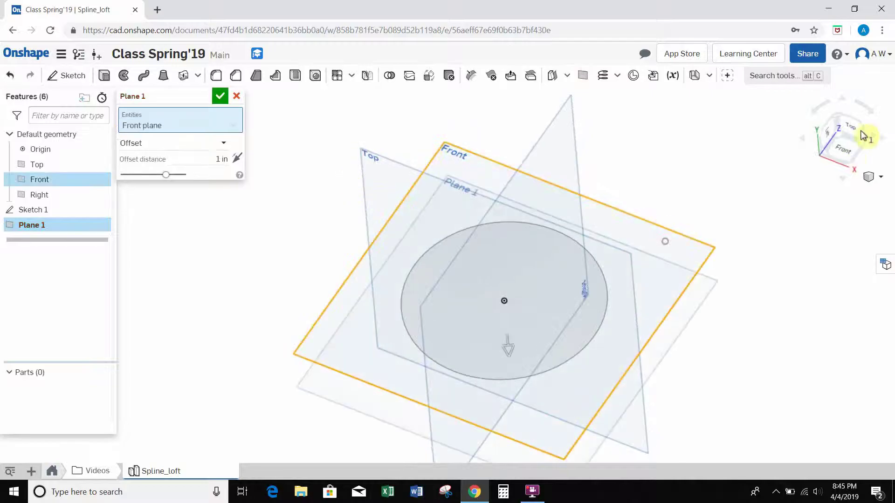
{"action": "left_click", "coordinate": [846, 151]}
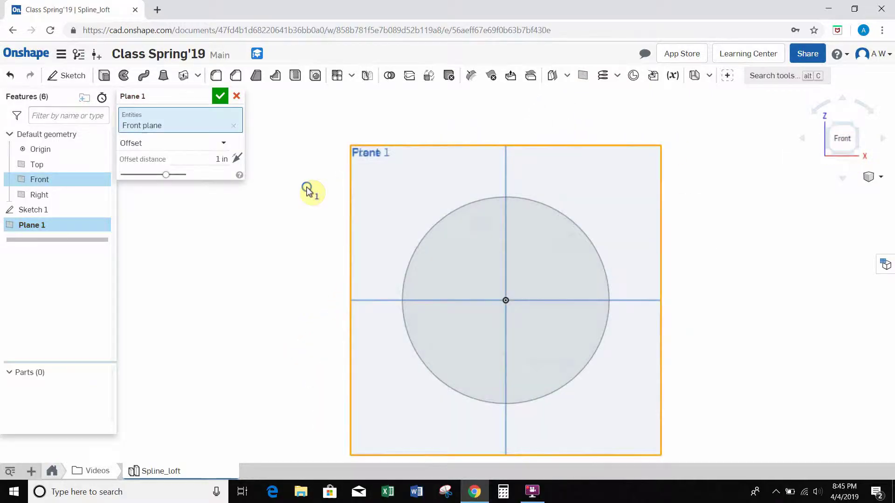
{"action": "right_click_drag", "start_coordinate": [310, 192], "coordinate": [360, 192]}
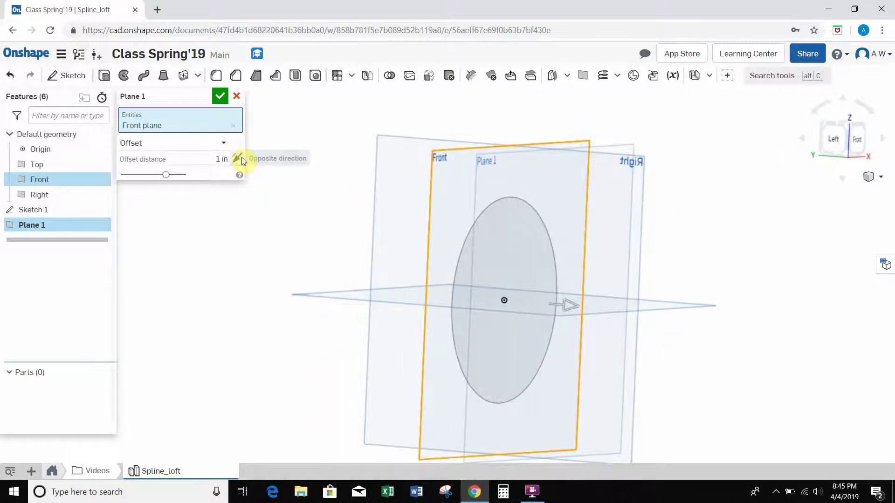
Step: Reverse the plane's direction, set its offset to 5 in, and confirm Plane 1
{"action": "left_click", "coordinate": [242, 157]}
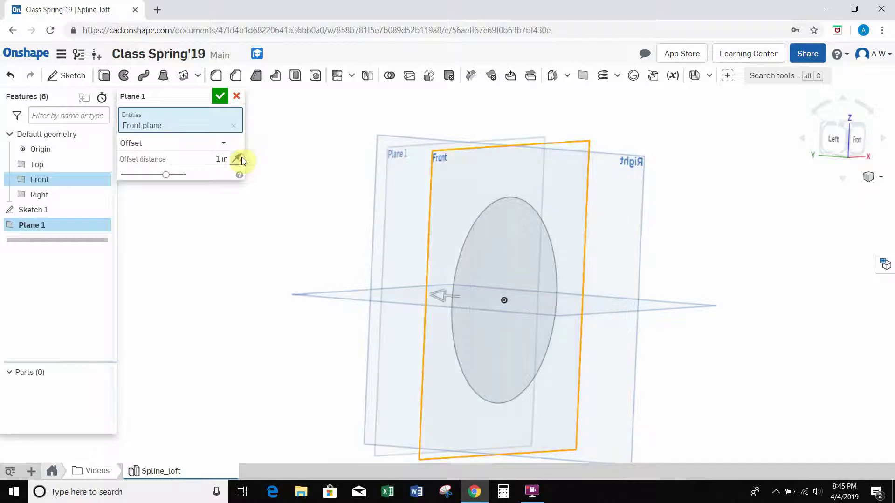
{"action": "left_click", "coordinate": [199, 158]}
{"action": "type", "text": "5"}
{"action": "key", "text": "Return"}
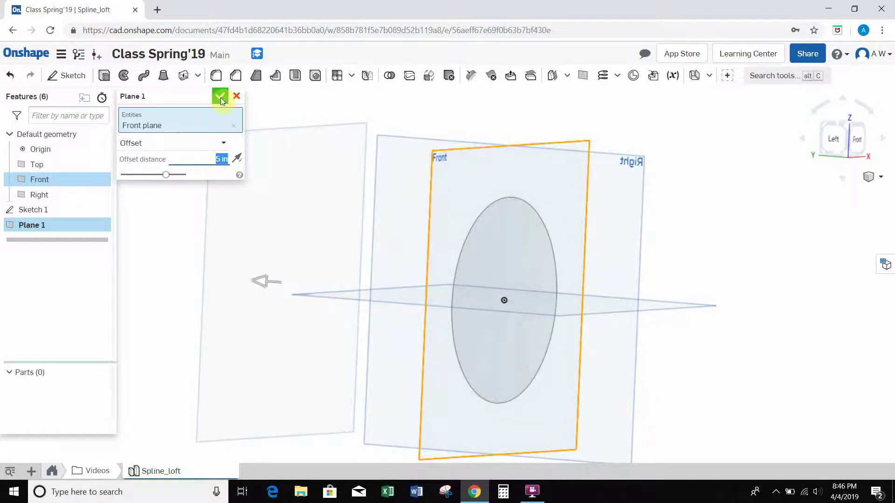
{"action": "left_click", "coordinate": [220, 97]}
{"action": "right_click_drag", "start_coordinate": [485, 134], "coordinate": [391, 228]}
Step: Start Sketch 2 on Plane 1 and draw a circle centred on the origin
{"action": "left_click", "coordinate": [392, 227]}
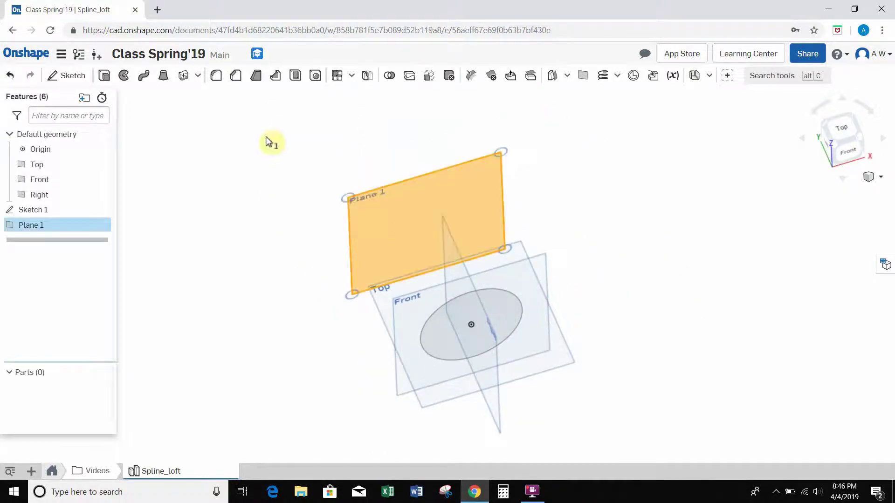
{"action": "left_click", "coordinate": [81, 84]}
{"action": "mouse_move", "coordinate": [346, 195]}
{"action": "right_mouse_down"}
{"action": "mouse_move", "coordinate": [393, 215]}
{"action": "mouse_move", "coordinate": [384, 195]}
{"action": "right_mouse_up"}
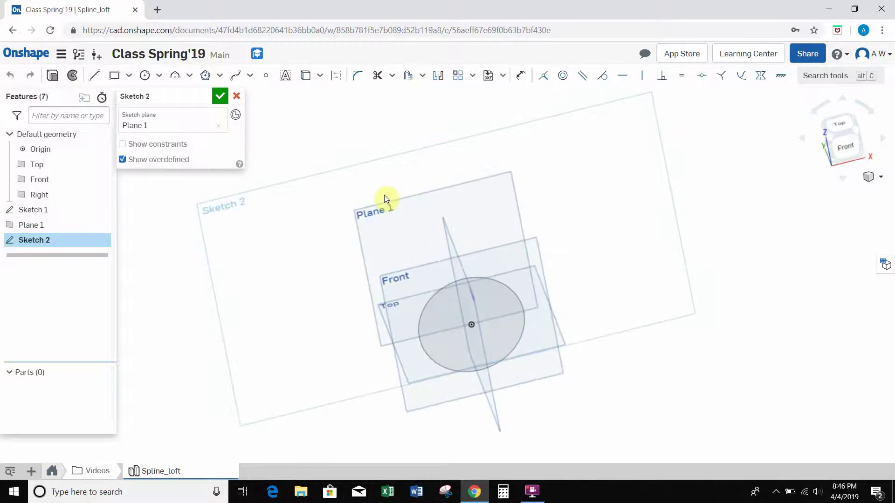
{"action": "left_click", "coordinate": [844, 147]}
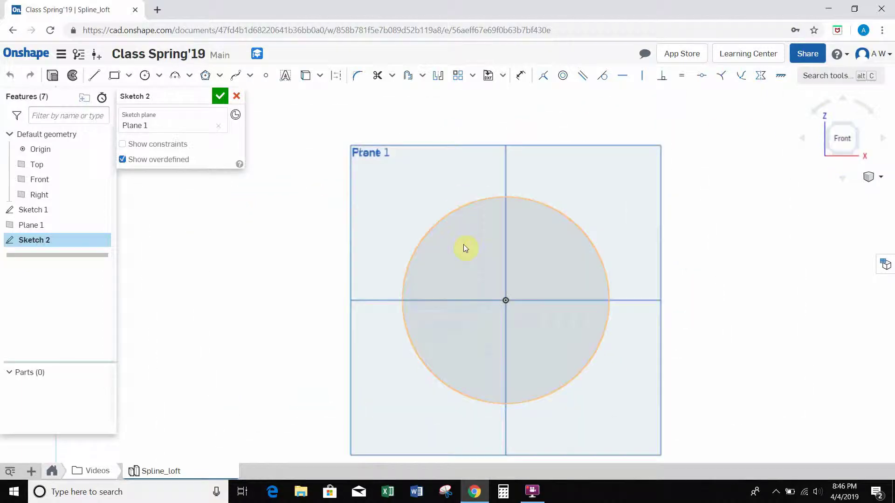
{"action": "left_click", "coordinate": [145, 79]}
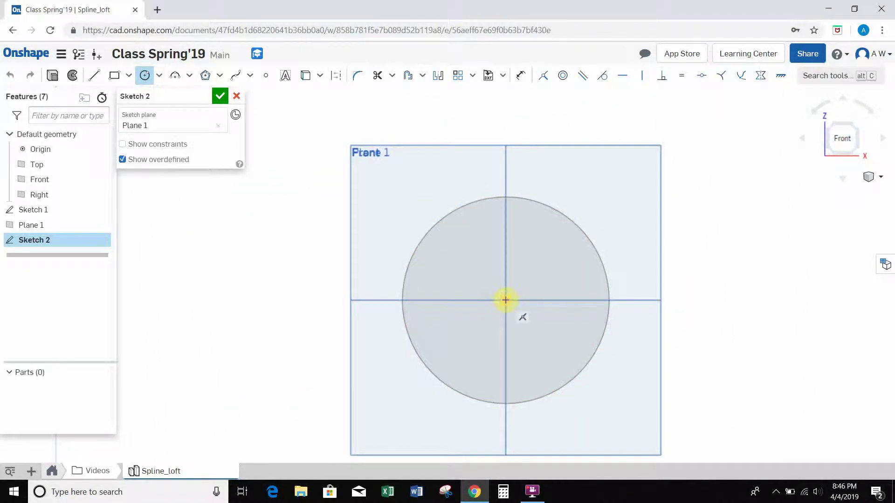
{"action": "left_click", "coordinate": [505, 300]}
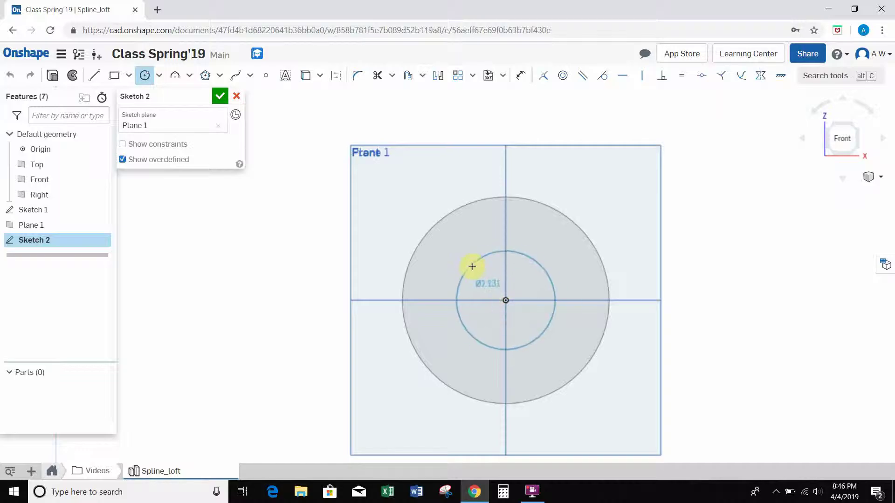
{"action": "left_click", "coordinate": [469, 264]}
Step: Dimension the smaller circle to a diameter of 2
{"action": "left_click", "coordinate": [522, 77]}
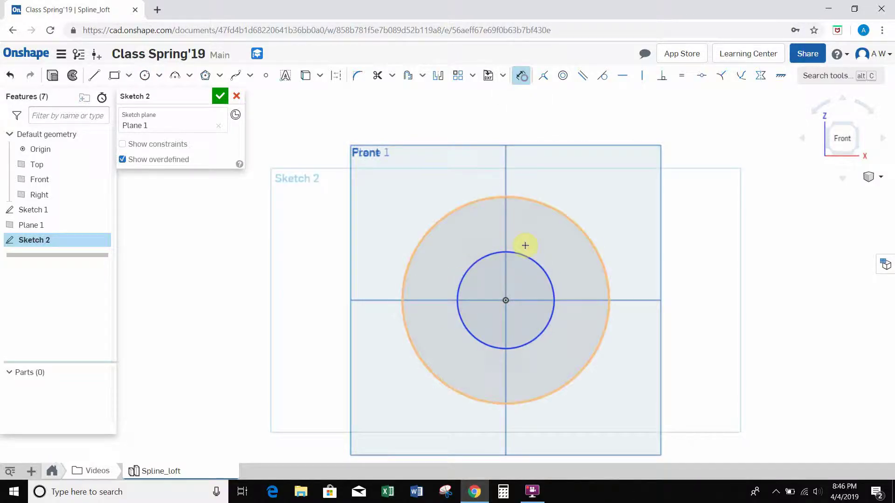
{"action": "left_click", "coordinate": [526, 256]}
{"action": "left_click", "coordinate": [604, 184]}
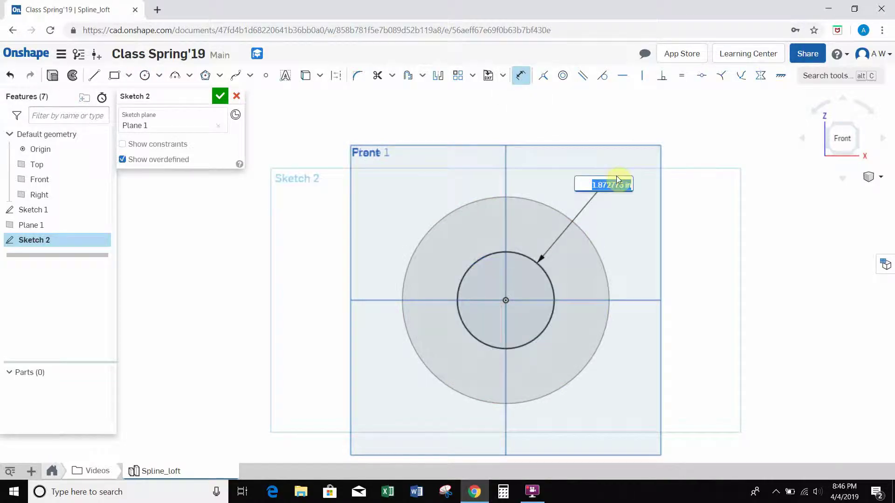
{"action": "type", "text": "2"}
{"action": "key", "text": "Return"}
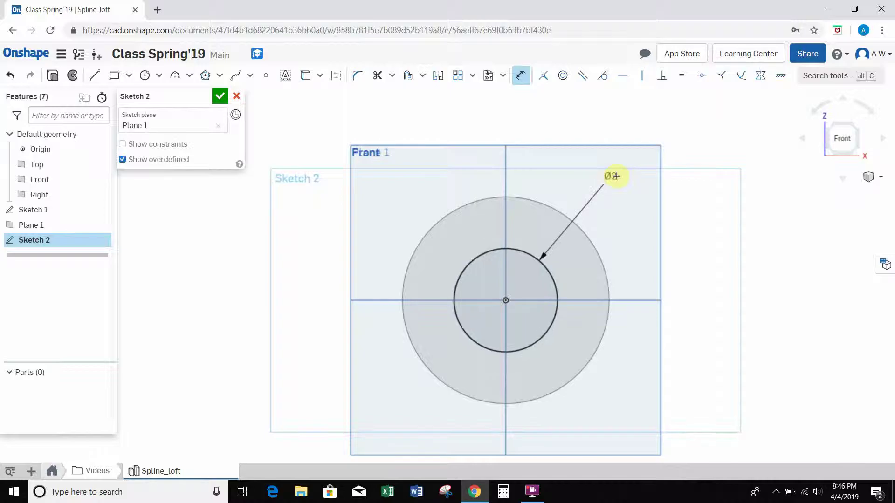
Step: Close Sketch 2, orbit to compare the Ø4 and Ø2 profiles, then view from Top
{"action": "left_click", "coordinate": [220, 96]}
{"action": "right_click_drag", "start_coordinate": [281, 220], "coordinate": [346, 222]}
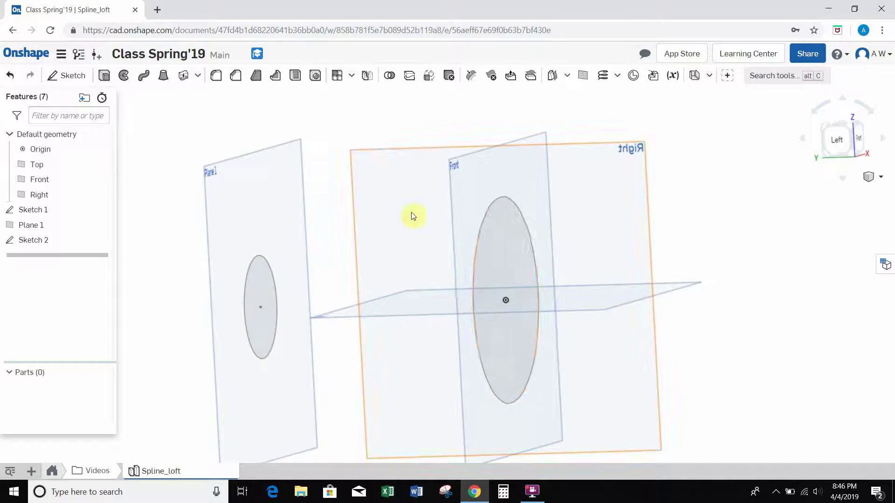
{"action": "mouse_move", "coordinate": [411, 212]}
{"action": "right_mouse_down"}
{"action": "mouse_move", "coordinate": [445, 216]}
{"action": "mouse_move", "coordinate": [434, 216]}
{"action": "right_mouse_up"}
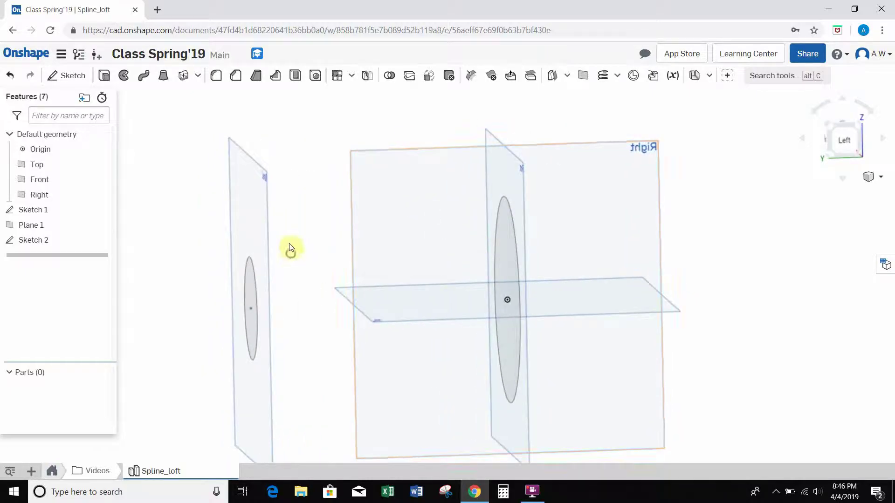
{"action": "right_click_drag", "start_coordinate": [290, 248], "coordinate": [254, 330]}
{"action": "right_click_drag", "start_coordinate": [595, 179], "coordinate": [596, 197]}
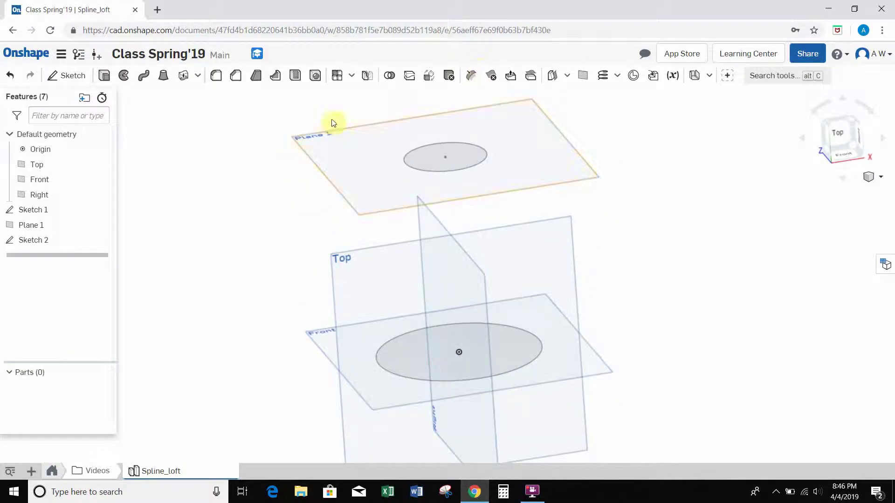
{"action": "left_click", "coordinate": [840, 136]}
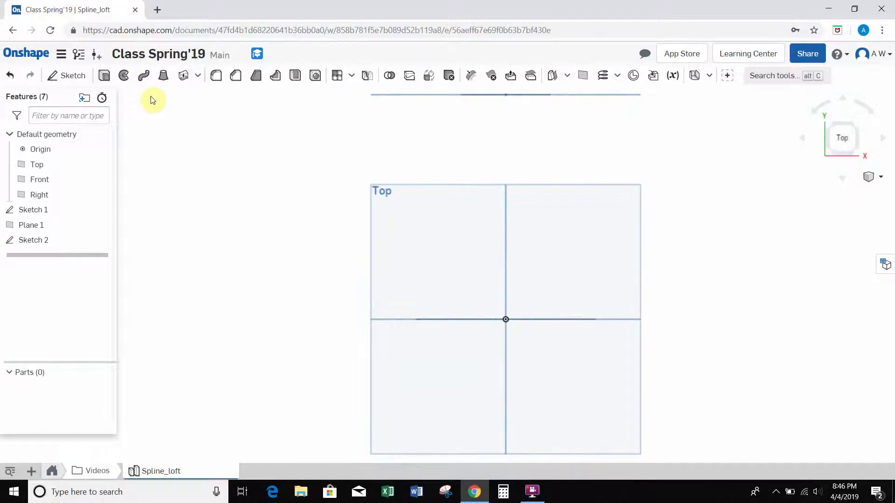
Step: Start Sketch 3 on the Top plane and begin a spline
{"action": "left_click", "coordinate": [71, 75]}
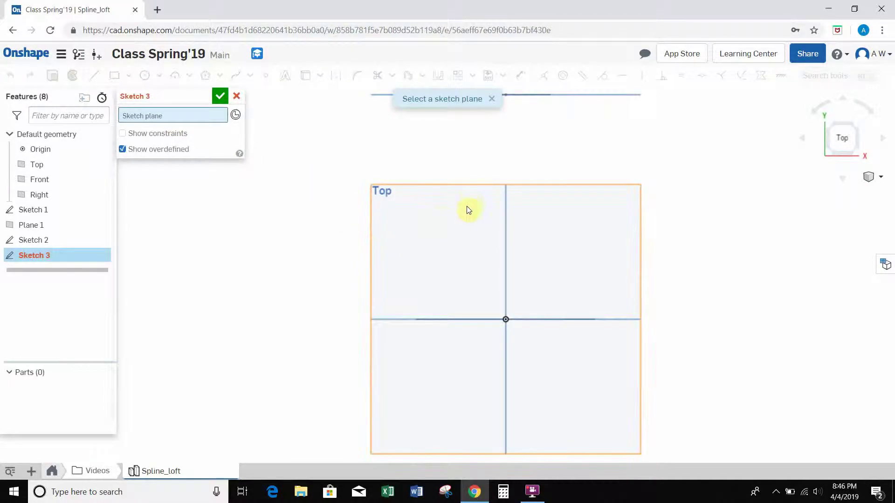
{"action": "left_click", "coordinate": [434, 217]}
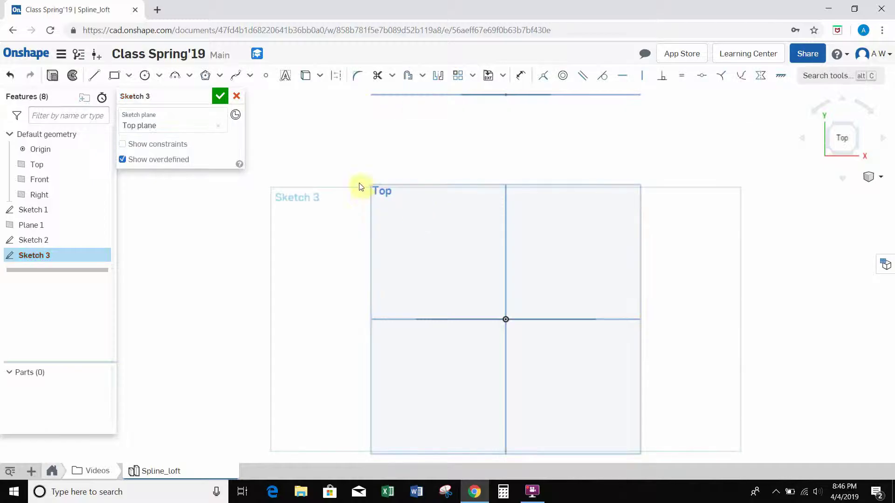
{"action": "left_click", "coordinate": [236, 76]}
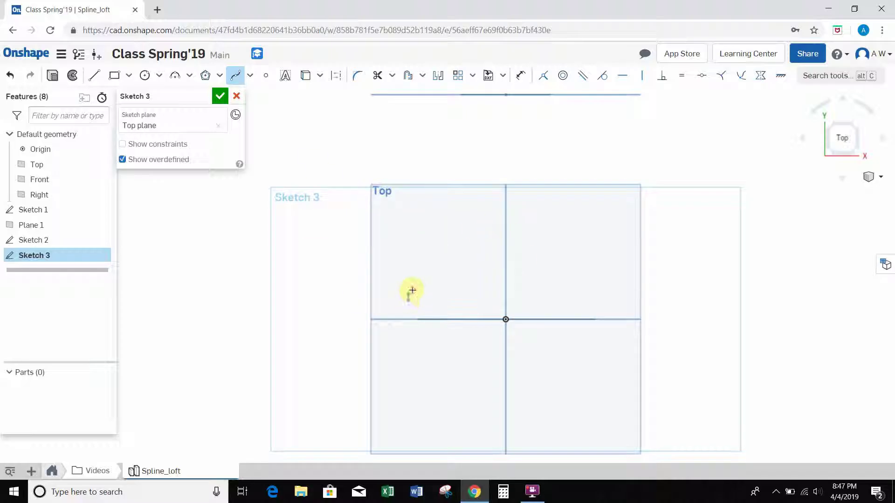
Step: Draw a wavy S-shaped spline left of centre, rising to the top
{"action": "left_click", "coordinate": [443, 281]}
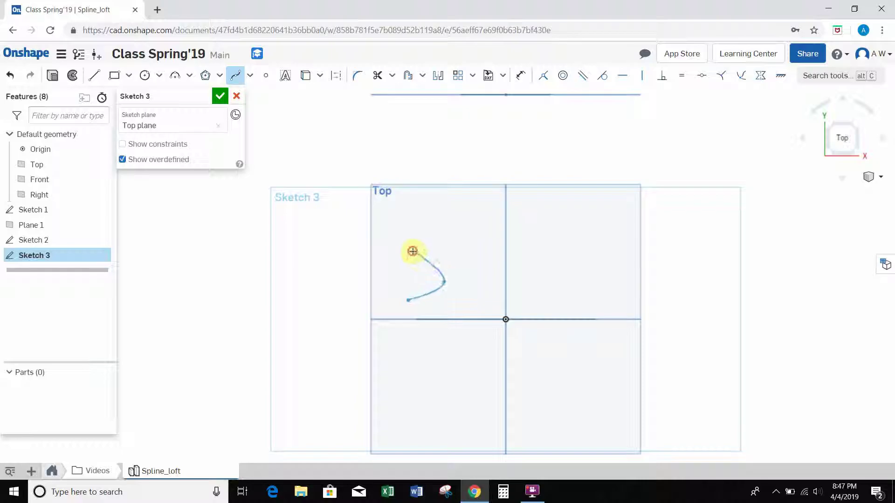
{"action": "left_click", "coordinate": [412, 251]}
{"action": "left_click", "coordinate": [443, 223]}
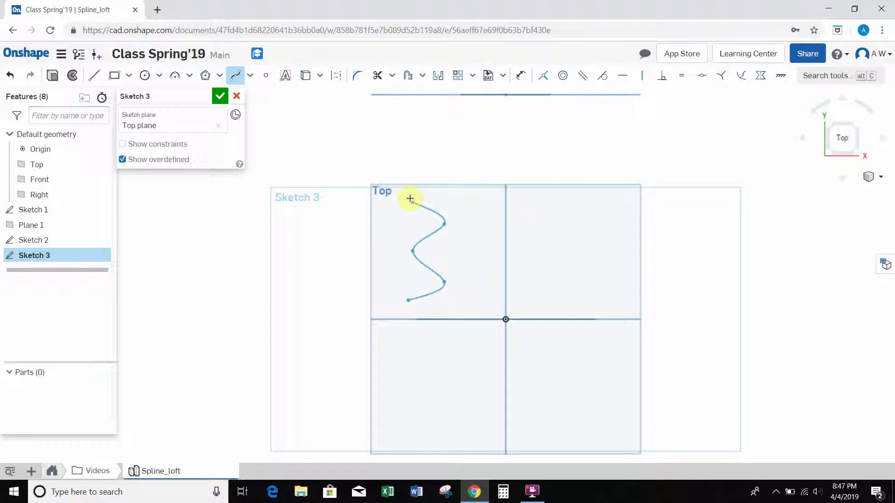
{"action": "left_click", "coordinate": [404, 170]}
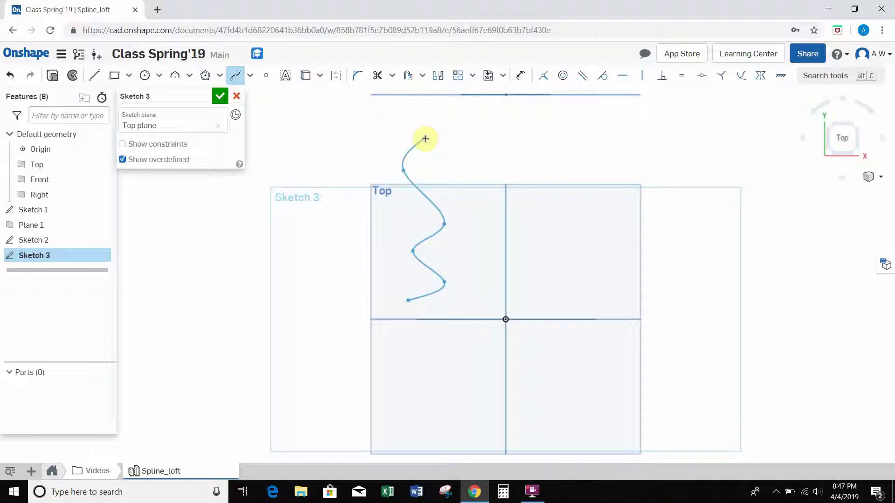
{"action": "left_click", "coordinate": [438, 129]}
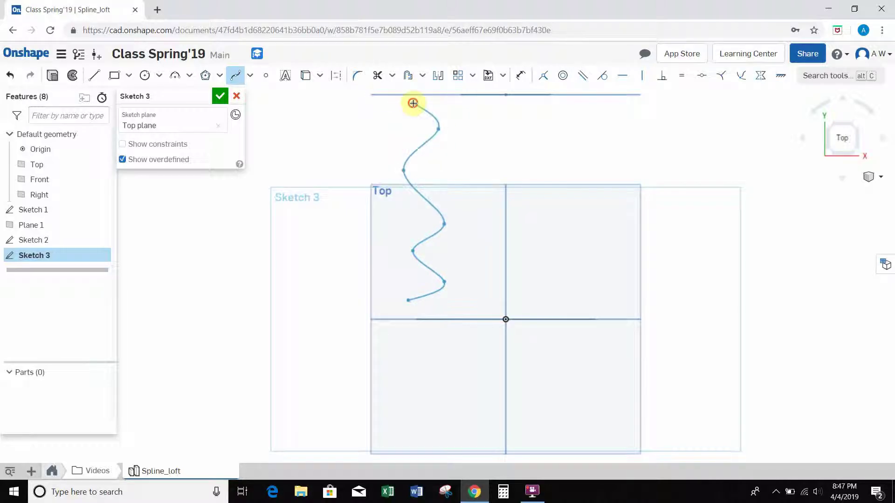
{"action": "double_click", "coordinate": [413, 103]}
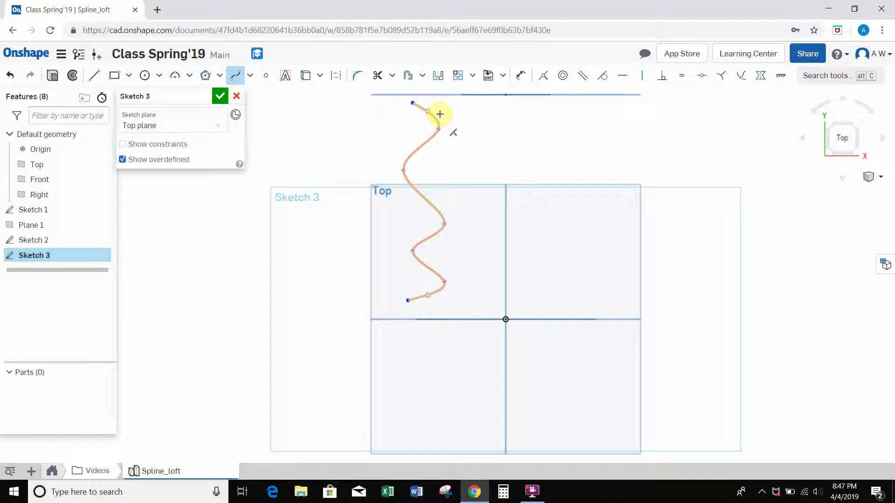
Step: Draw a second wavy spline right of centre, rising to the top
{"action": "left_click", "coordinate": [577, 303]}
{"action": "left_click", "coordinate": [617, 269]}
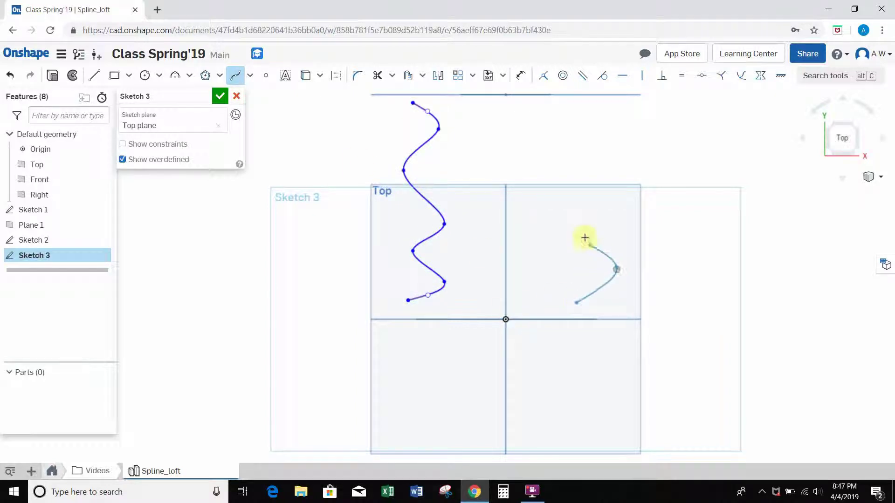
{"action": "left_click", "coordinate": [584, 236]}
{"action": "left_click", "coordinate": [622, 167]}
{"action": "left_click", "coordinate": [589, 111]}
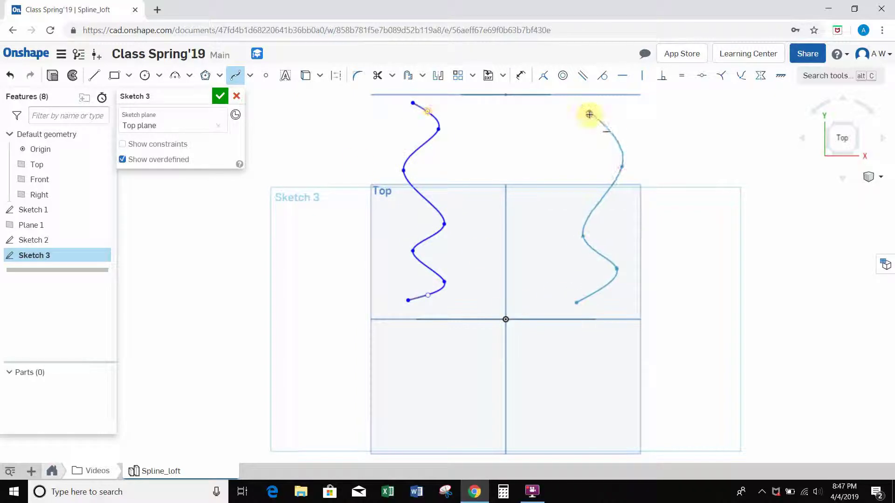
{"action": "double_click", "coordinate": [569, 149]}
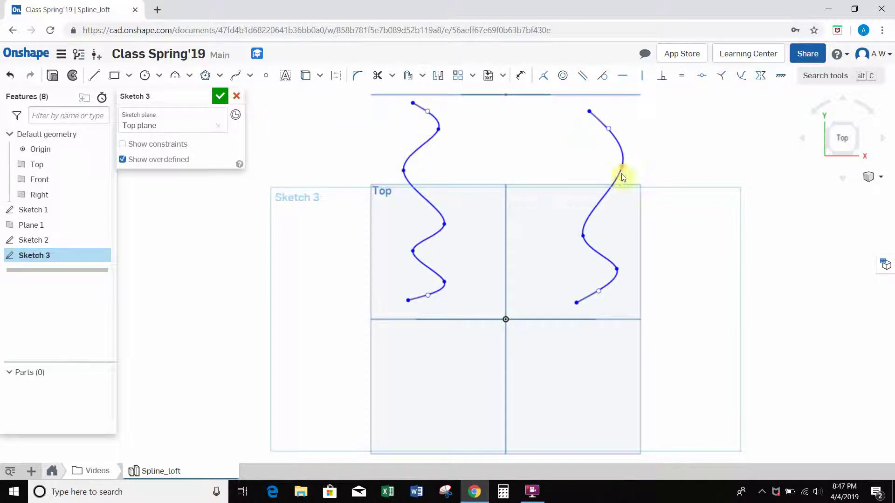
Step: Reshape the right spline's points and end tangent so its top curves gently downward
{"action": "left_click_drag", "start_coordinate": [620, 166], "coordinate": [605, 165]}
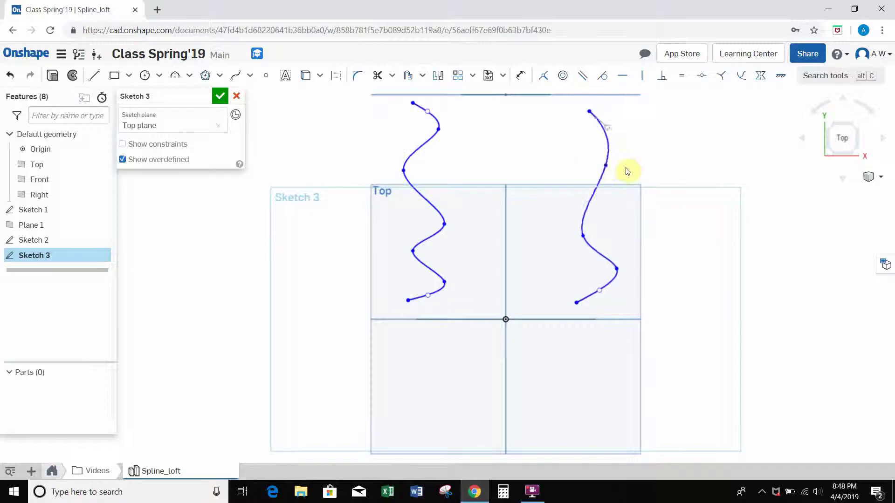
{"action": "key", "text": "ctrl+z"}
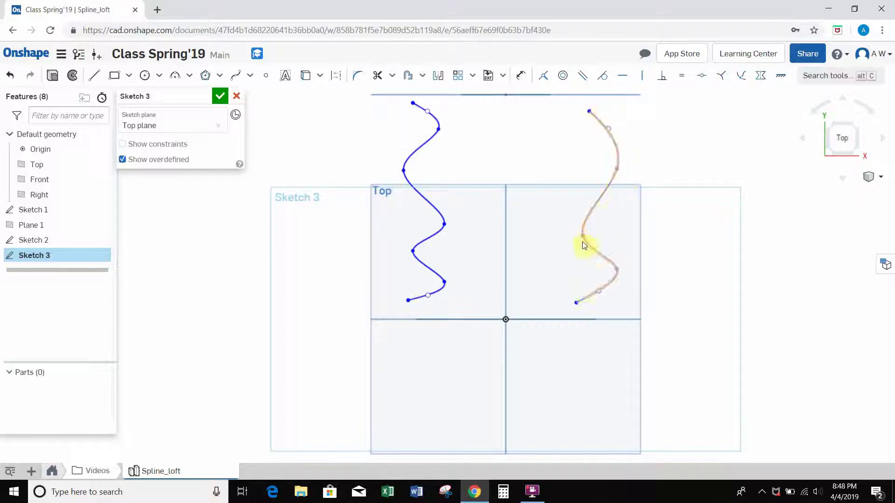
{"action": "left_click_drag", "start_coordinate": [583, 238], "coordinate": [600, 228]}
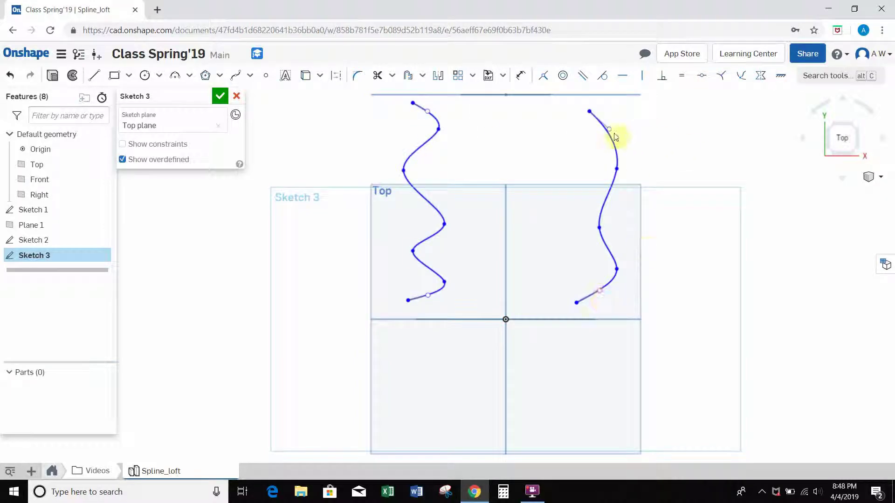
{"action": "left_click_drag", "start_coordinate": [612, 130], "coordinate": [644, 114]}
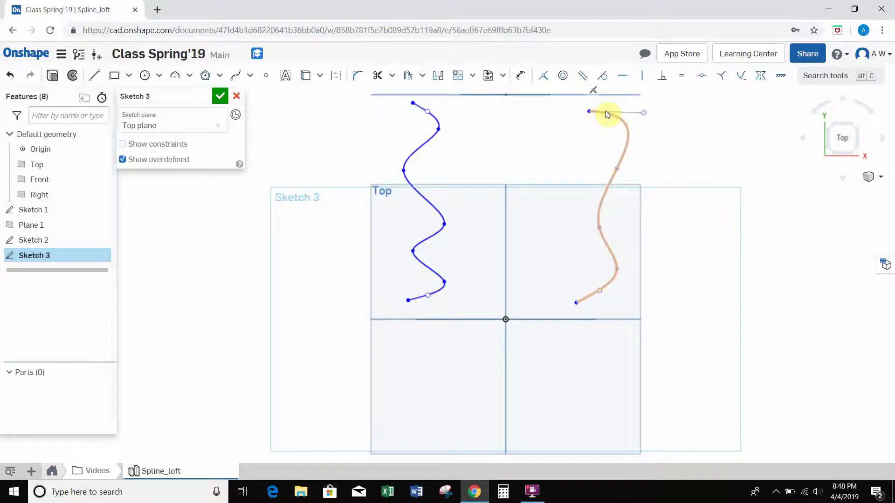
{"action": "left_click_drag", "start_coordinate": [645, 113], "coordinate": [706, 108]}
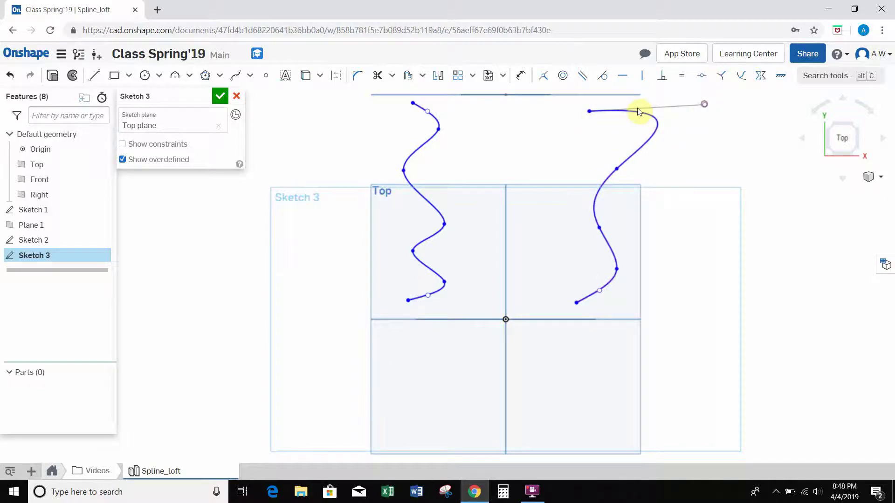
{"action": "left_click_drag", "start_coordinate": [638, 111], "coordinate": [704, 96]}
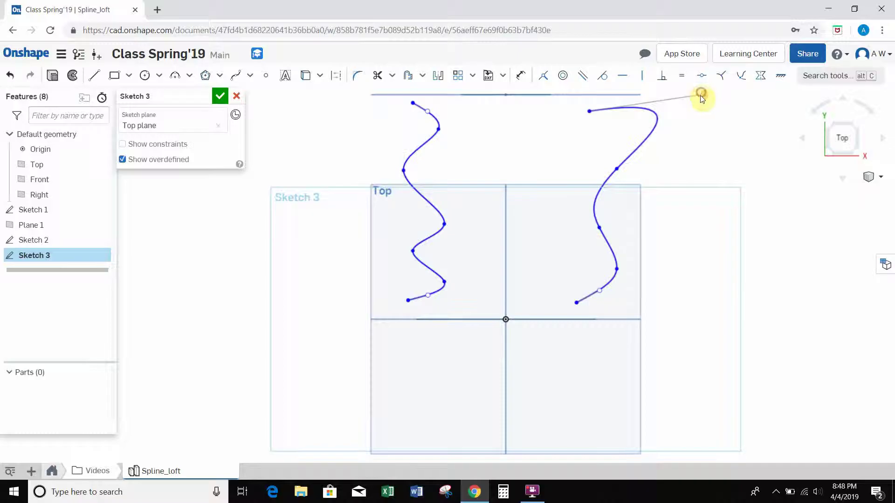
{"action": "left_click_drag", "start_coordinate": [703, 94], "coordinate": [616, 131]}
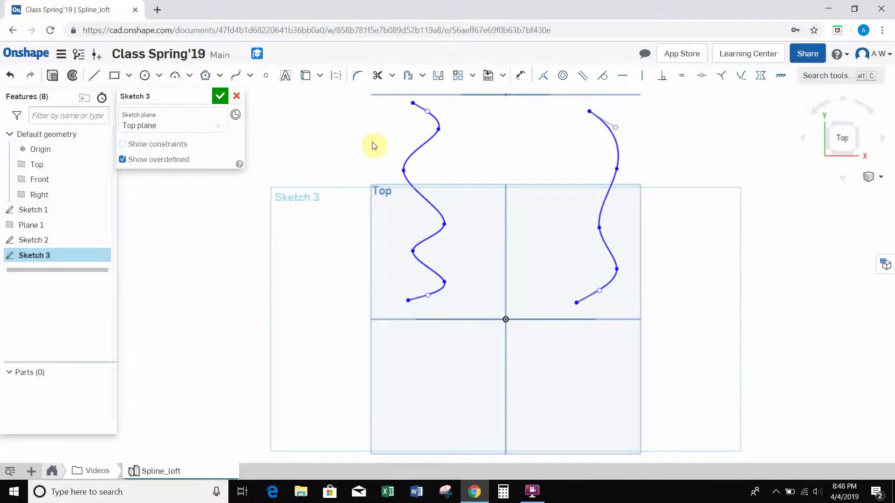
Step: Orbit the view to see both splines between the two circle profiles from above
{"action": "right_click_drag", "start_coordinate": [367, 149], "coordinate": [361, 126]}
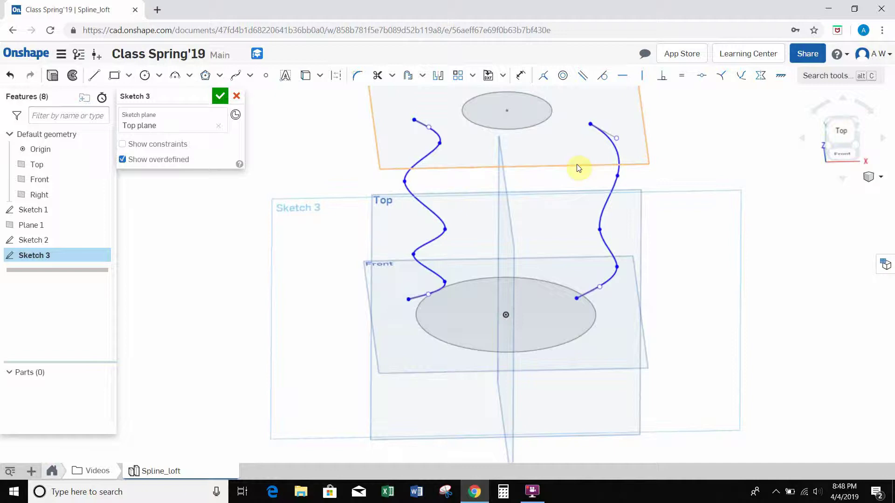
{"action": "middle_click_drag", "start_coordinate": [705, 144], "coordinate": [670, 209]}
{"action": "right_click_drag", "start_coordinate": [671, 209], "coordinate": [683, 194]}
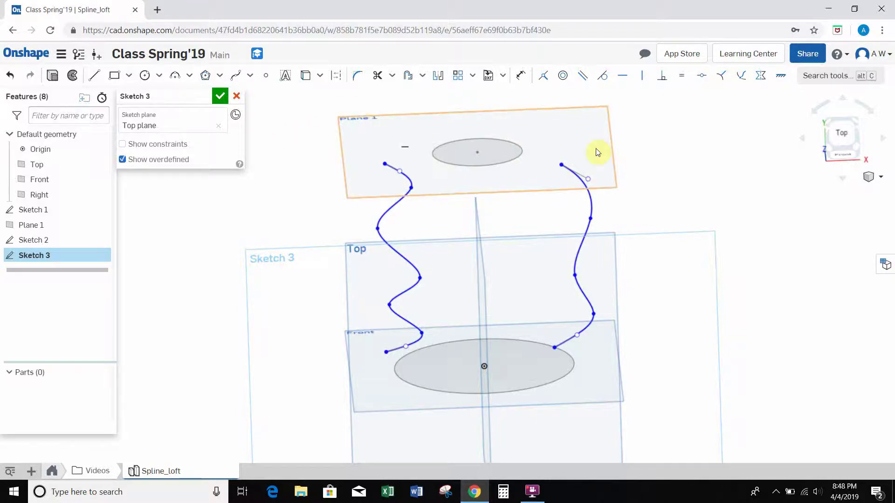
{"action": "right_click_drag", "start_coordinate": [595, 148], "coordinate": [657, 168]}
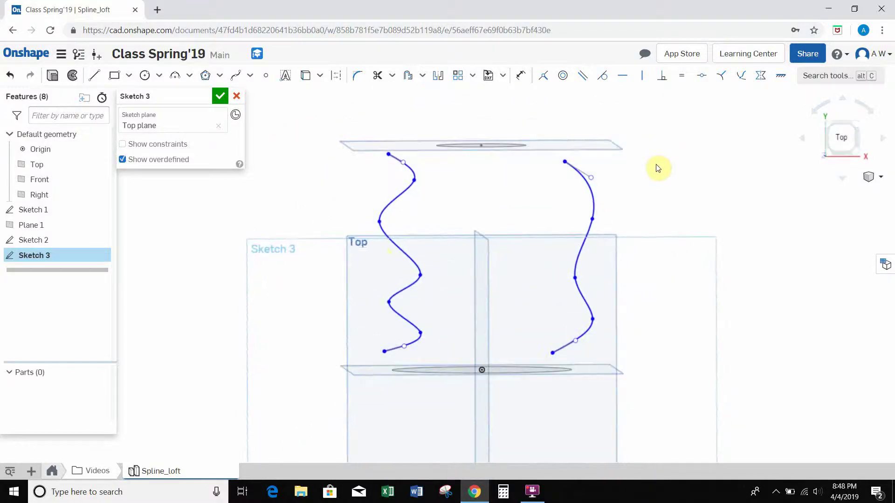
{"action": "key", "text": "Up"}
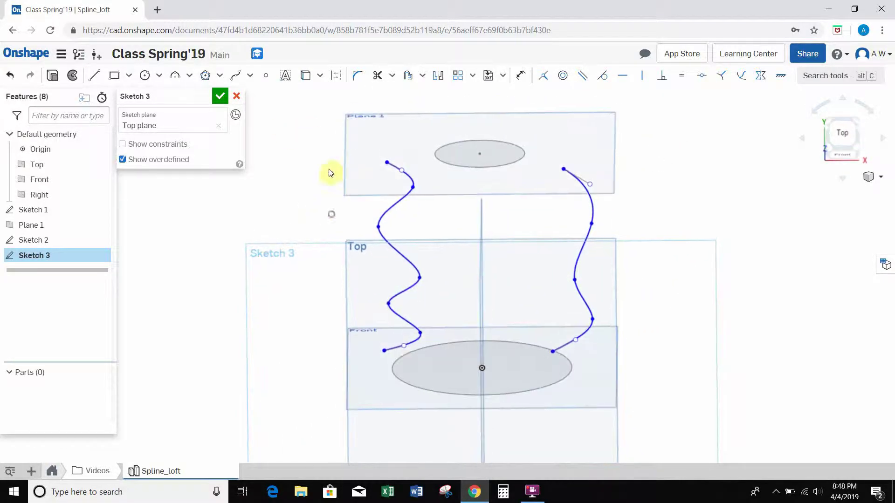
Step: Project the upper and lower circle edges into Sketch 3 alongside the splines
{"action": "left_click", "coordinate": [306, 77]}
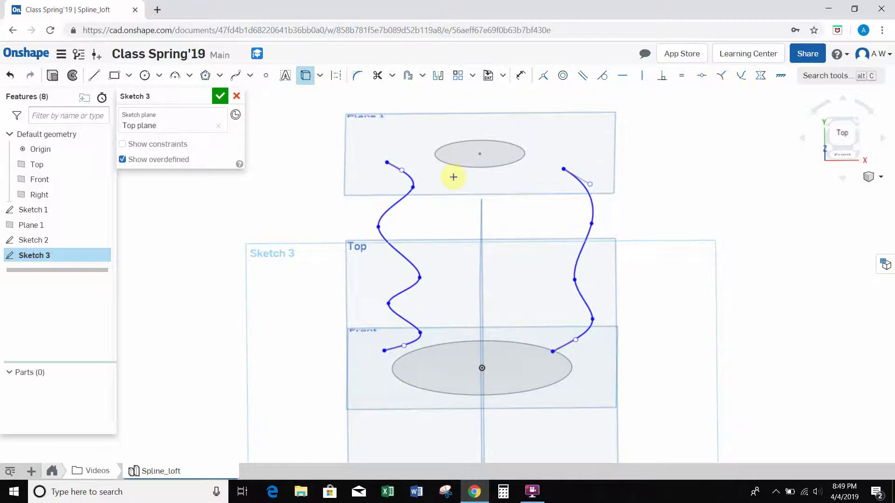
{"action": "left_click", "coordinate": [472, 142]}
{"action": "left_click", "coordinate": [473, 140]}
{"action": "left_click", "coordinate": [527, 346]}
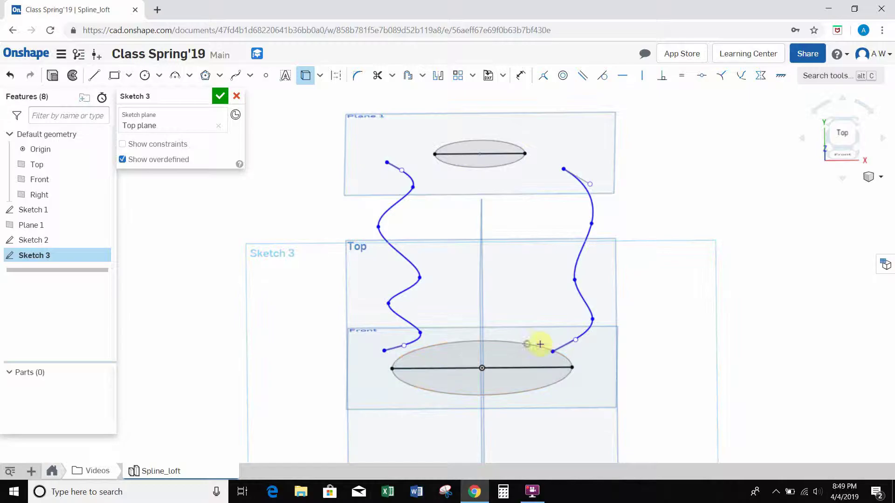
{"action": "right_click_drag", "start_coordinate": [649, 355], "coordinate": [667, 340]}
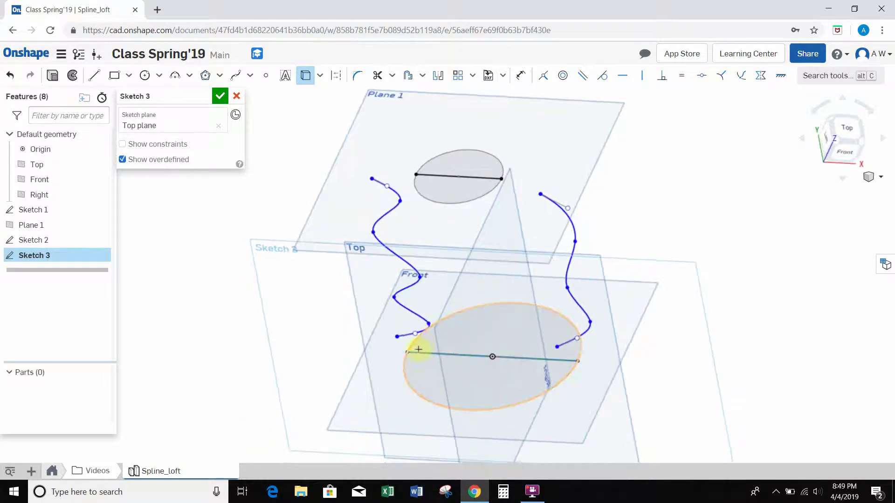
{"action": "right_click_drag", "start_coordinate": [574, 200], "coordinate": [611, 224]}
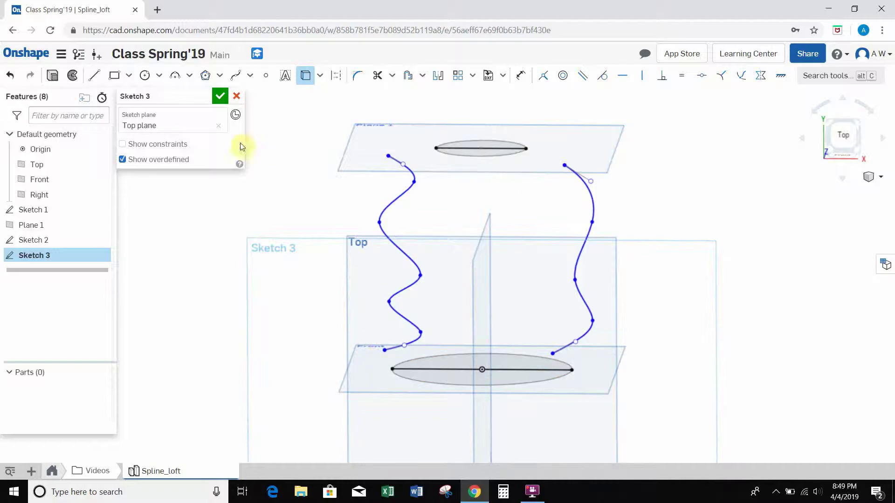
{"action": "left_click", "coordinate": [307, 78]}
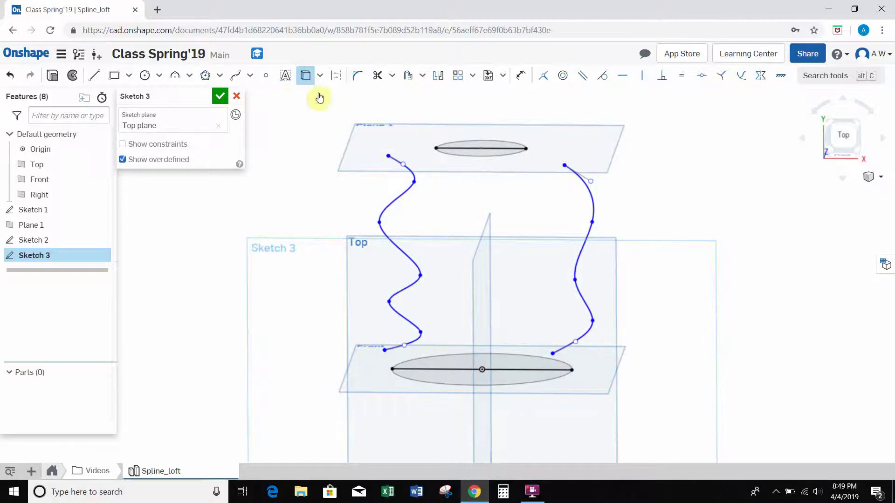
{"action": "key", "text": "Escape"}
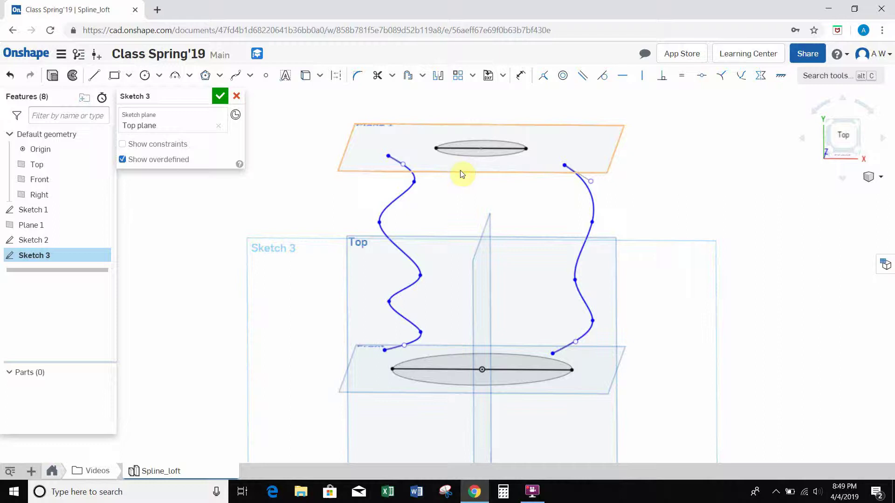
{"action": "right_click_drag", "start_coordinate": [526, 189], "coordinate": [520, 171]}
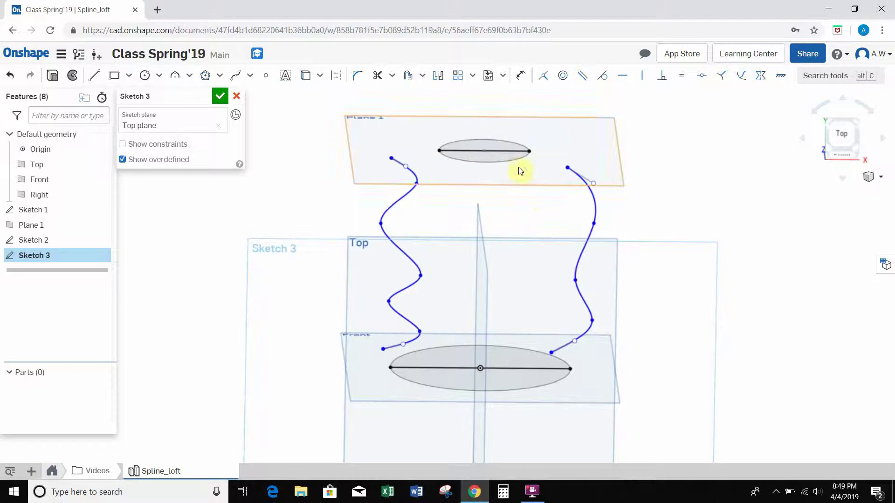
Step: Select the horizontal lines across both circles, toggle Construction, then revert and deselect
{"action": "left_click", "coordinate": [511, 156]}
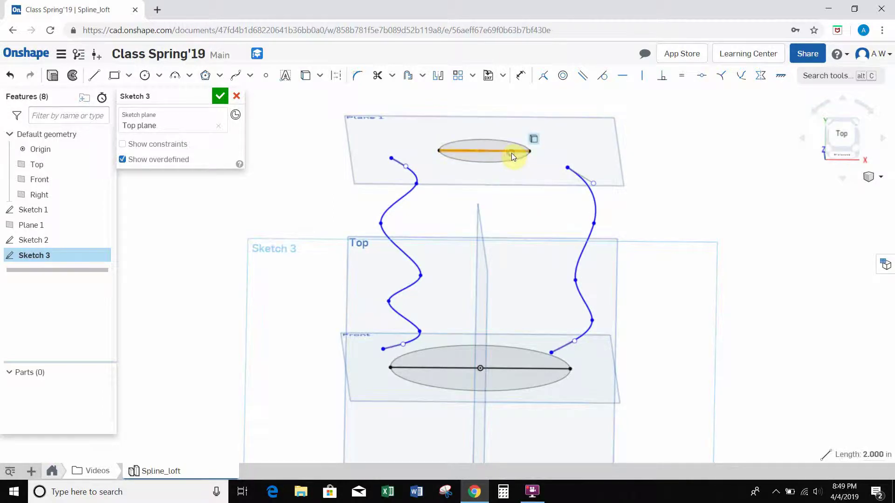
{"action": "left_click", "coordinate": [525, 368]}
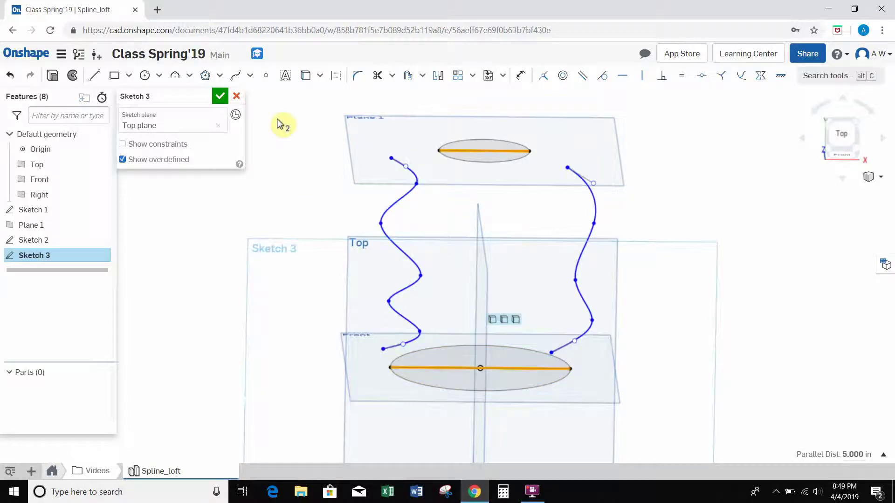
{"action": "left_click", "coordinate": [335, 81]}
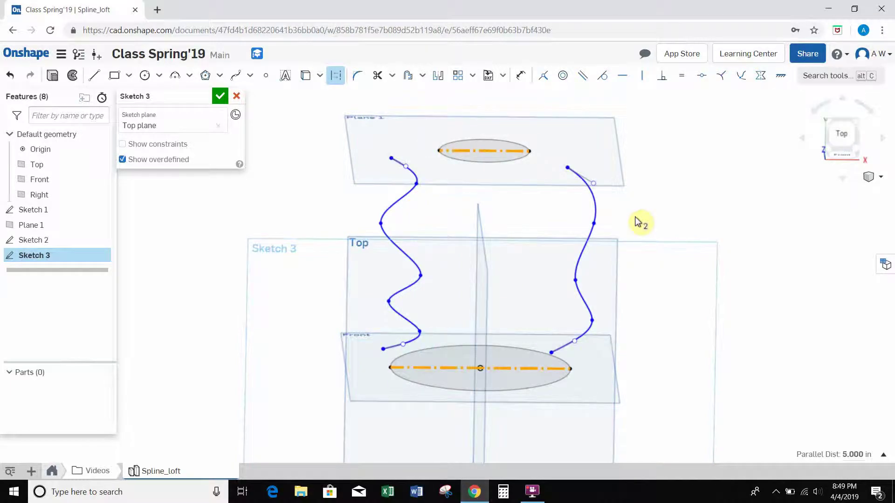
{"action": "left_click", "coordinate": [335, 76]}
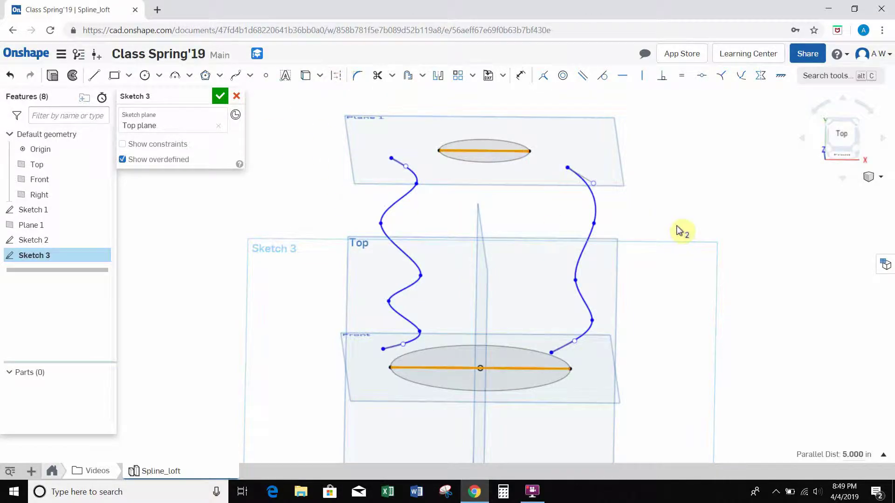
{"action": "left_click", "coordinate": [724, 196]}
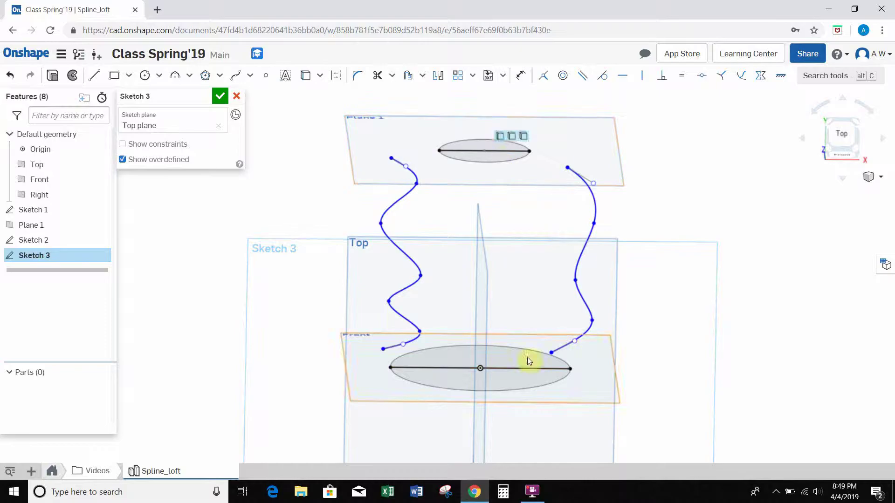
Step: Convert both circle centre lines to construction lines with Q and reframe the view
{"action": "scroll", "coordinate": [535, 373], "scroll_direction": "up", "scroll_amount": 3}
{"action": "scroll", "coordinate": [505, 336], "scroll_direction": "down", "scroll_amount": 1}
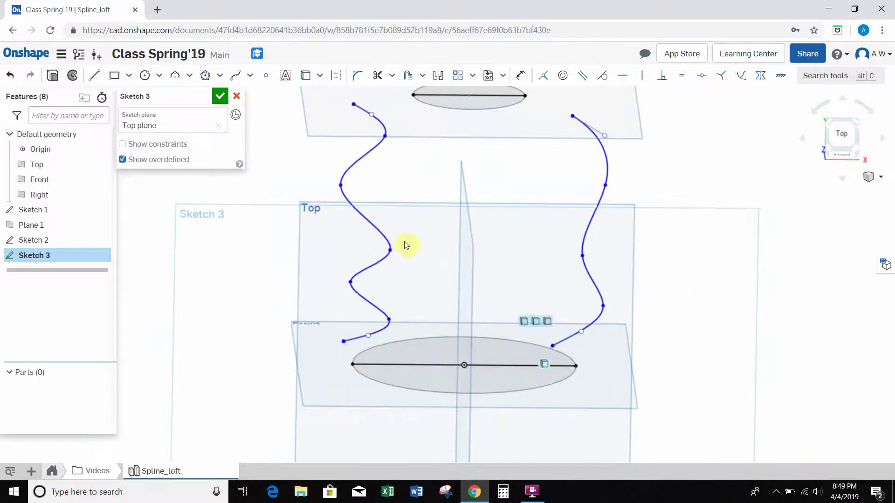
{"action": "key", "text": "q"}
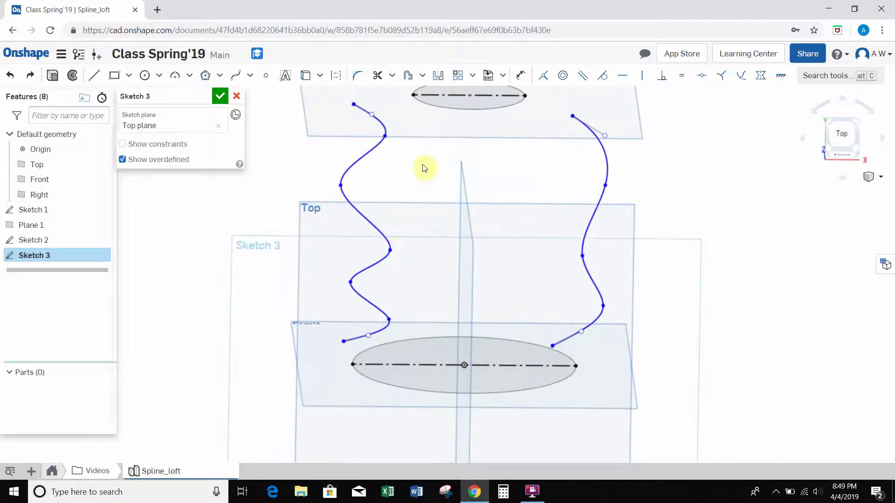
{"action": "scroll", "coordinate": [601, 149], "scroll_direction": "down", "scroll_amount": 2}
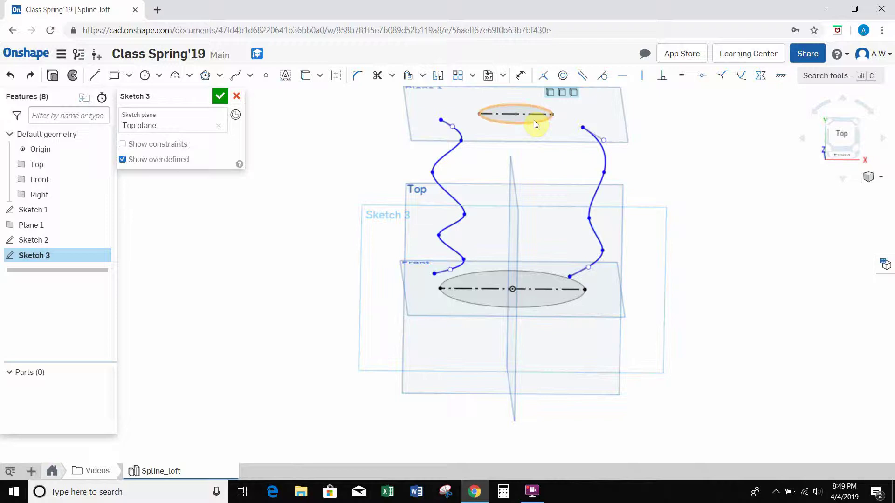
{"action": "middle_click_drag", "start_coordinate": [680, 177], "coordinate": [680, 210]}
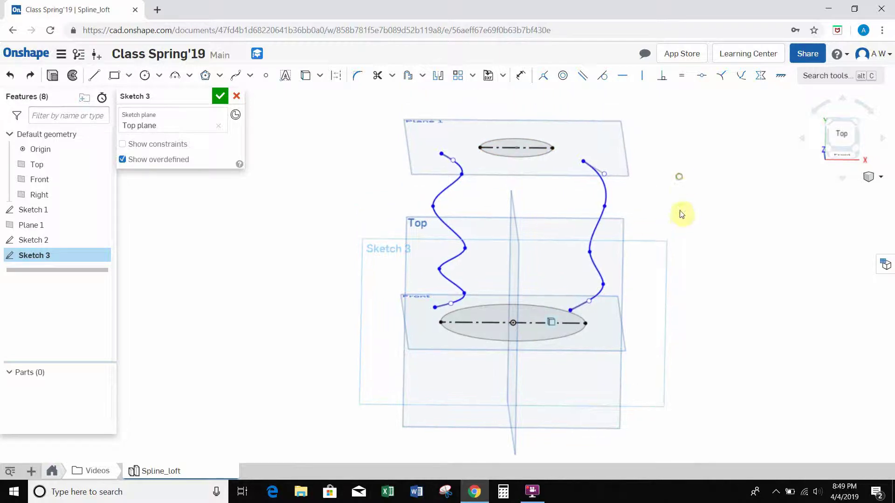
{"action": "right_click_drag", "start_coordinate": [659, 176], "coordinate": [663, 174]}
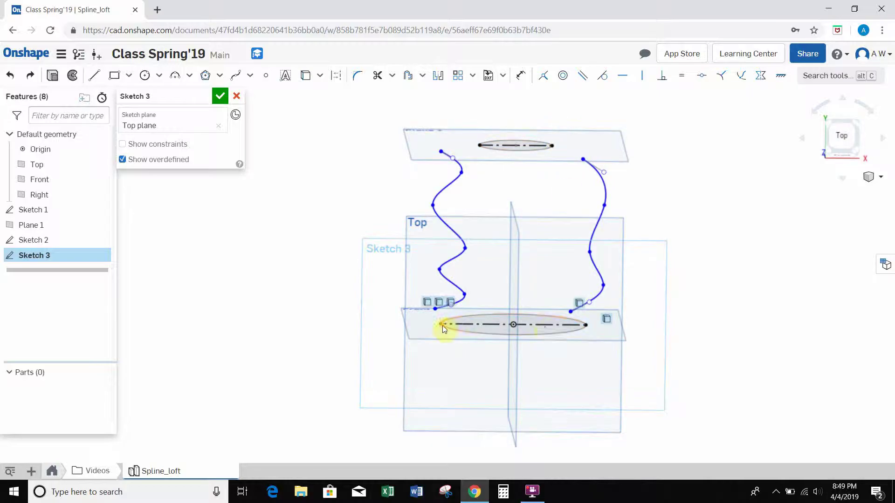
Step: Orbit Sketch 3 toward the front and select the lower ellipse
{"action": "mouse_move", "coordinate": [701, 312]}
{"action": "right_mouse_down"}
{"action": "mouse_move", "coordinate": [720, 295]}
{"action": "mouse_move", "coordinate": [679, 314]}
{"action": "right_mouse_up"}
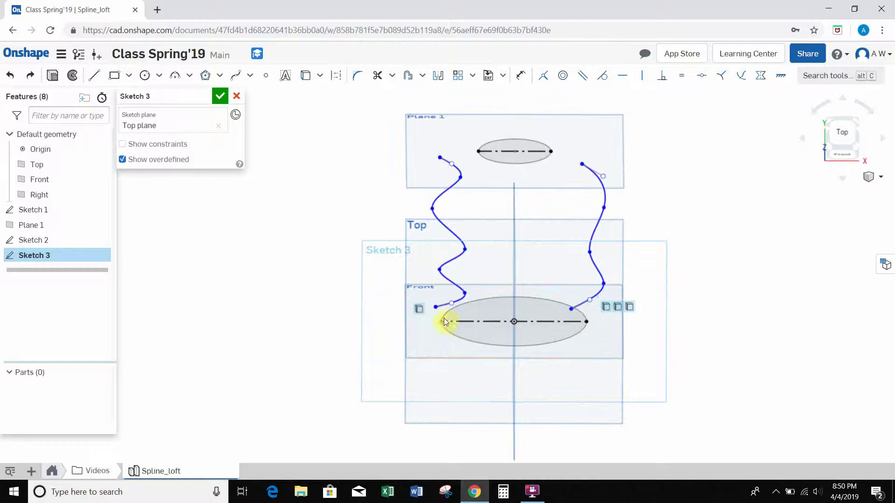
{"action": "left_click", "coordinate": [577, 308]}
{"action": "mouse_move", "coordinate": [653, 213]}
{"action": "right_mouse_down"}
{"action": "mouse_move", "coordinate": [679, 194]}
{"action": "mouse_move", "coordinate": [679, 181]}
{"action": "right_mouse_up"}
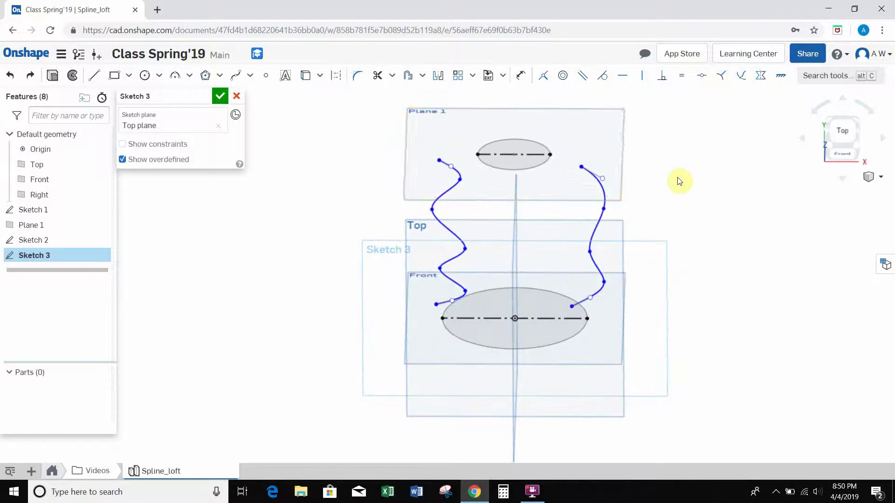
Step: Make all four spline ends coincident with the top and bottom ellipse endpoints
{"action": "left_click", "coordinate": [544, 78]}
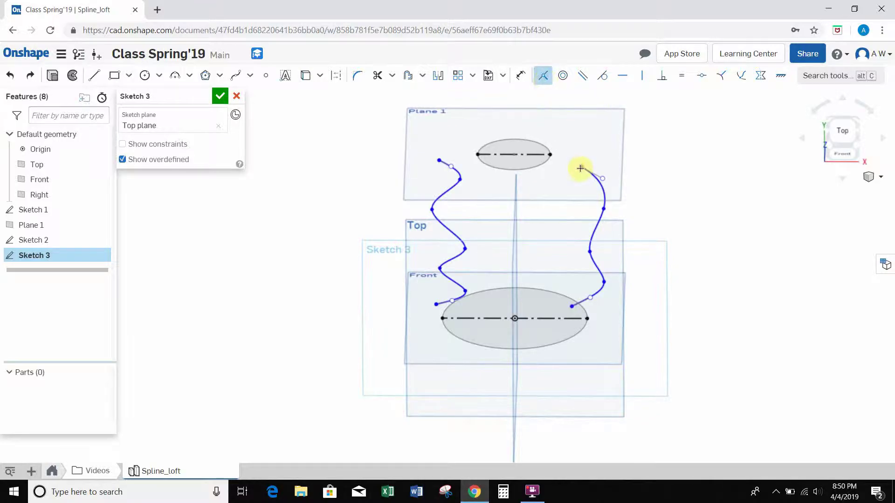
{"action": "left_click", "coordinate": [550, 154]}
{"action": "right_click_drag", "start_coordinate": [695, 167], "coordinate": [696, 174]}
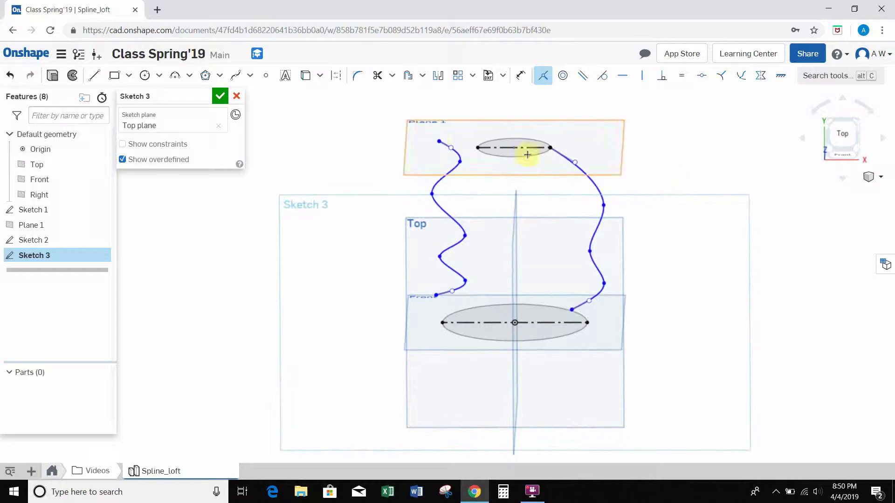
{"action": "left_click", "coordinate": [438, 142]}
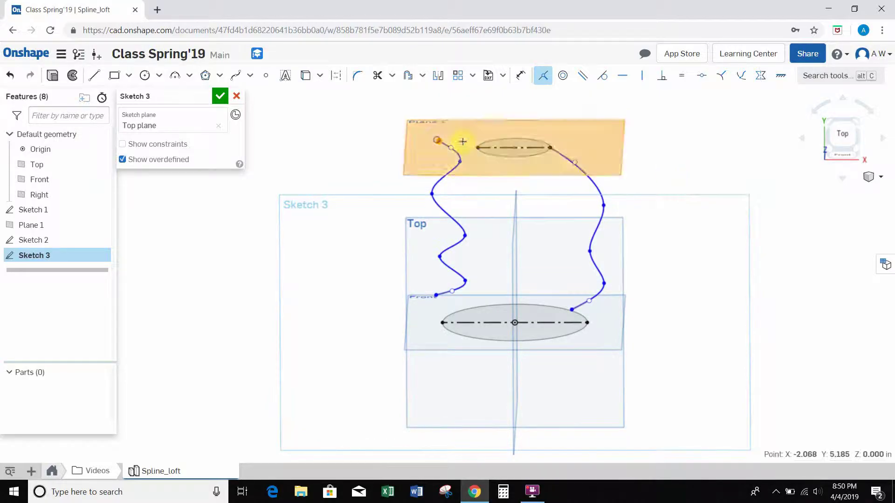
{"action": "left_click", "coordinate": [478, 148]}
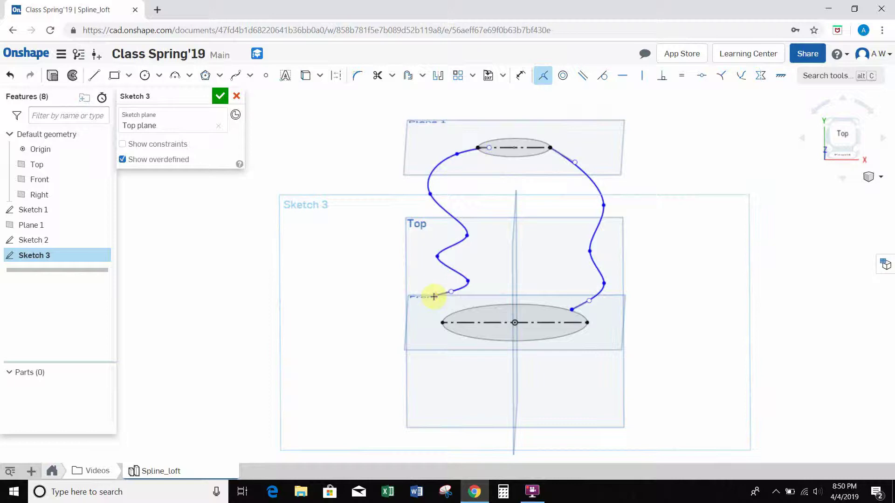
{"action": "left_click", "coordinate": [443, 322]}
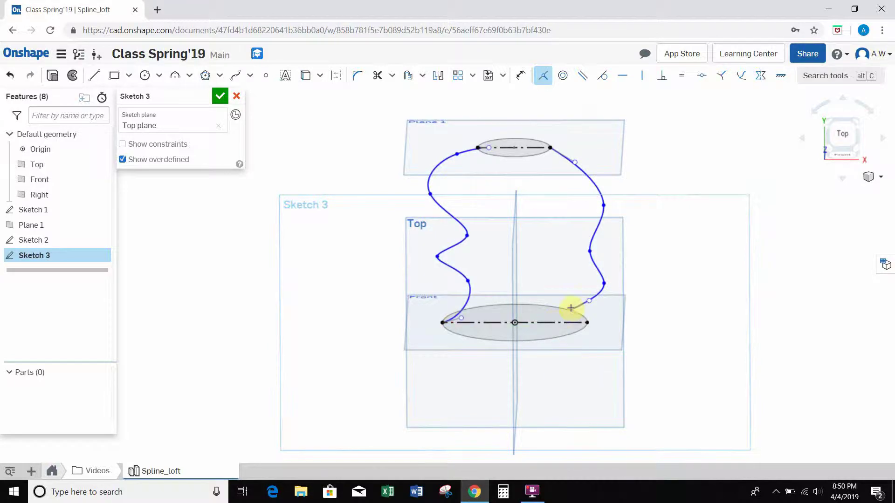
{"action": "left_click", "coordinate": [572, 310]}
{"action": "left_click", "coordinate": [588, 322]}
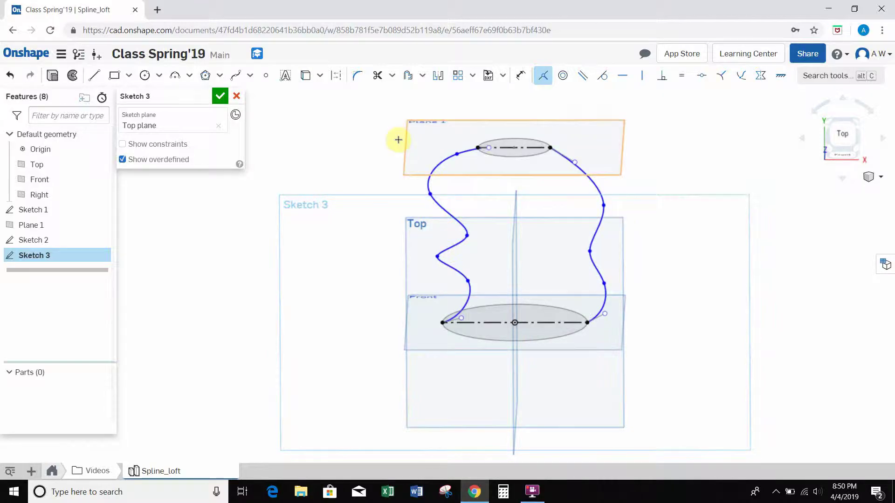
{"action": "key", "text": "Escape"}
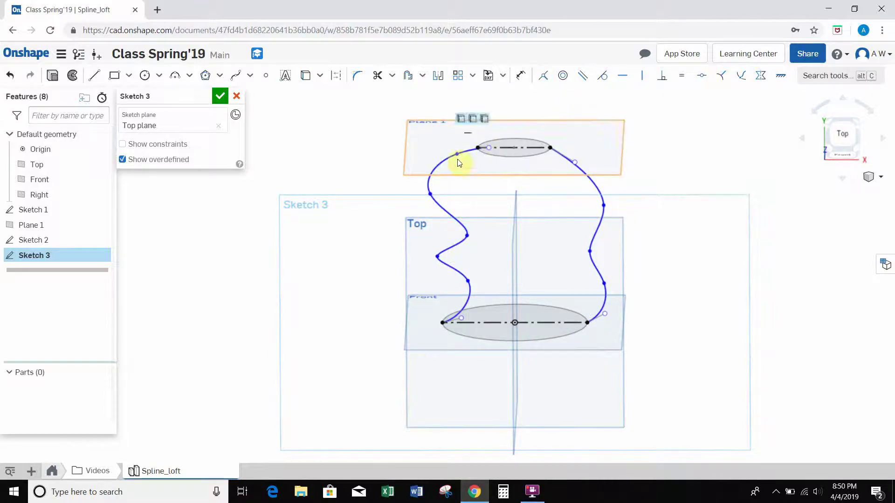
Step: Drag the spline points and tangent handles so both splines meet the ellipses smoothly
{"action": "left_click_drag", "start_coordinate": [457, 155], "coordinate": [457, 179]}
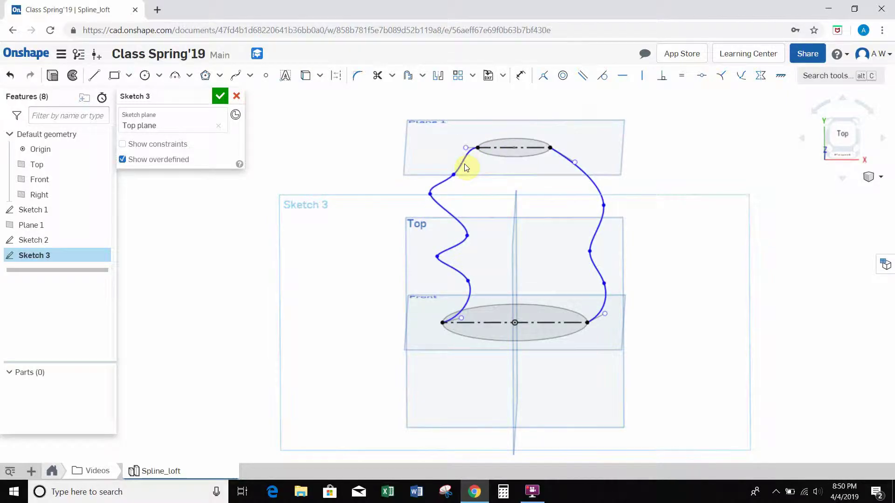
{"action": "left_click_drag", "start_coordinate": [457, 162], "coordinate": [464, 160]}
{"action": "left_click_drag", "start_coordinate": [466, 170], "coordinate": [481, 168]}
{"action": "left_click_drag", "start_coordinate": [570, 167], "coordinate": [556, 171]}
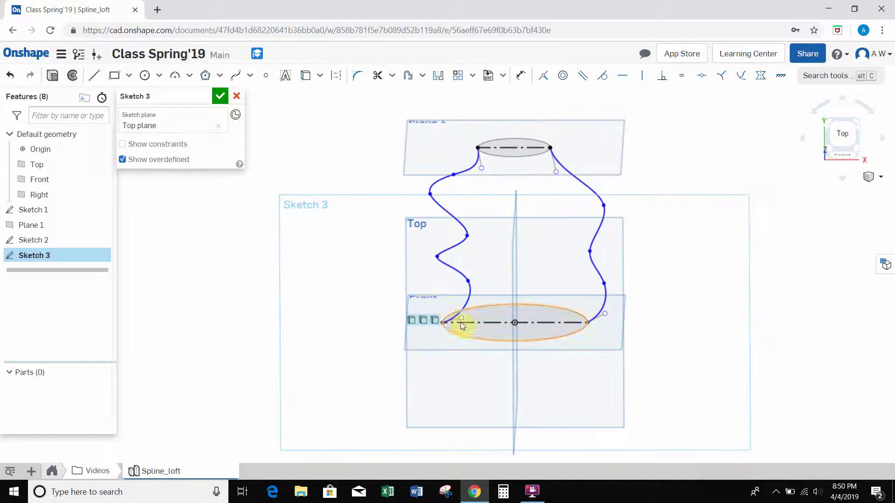
{"action": "left_click_drag", "start_coordinate": [439, 299], "coordinate": [435, 295]}
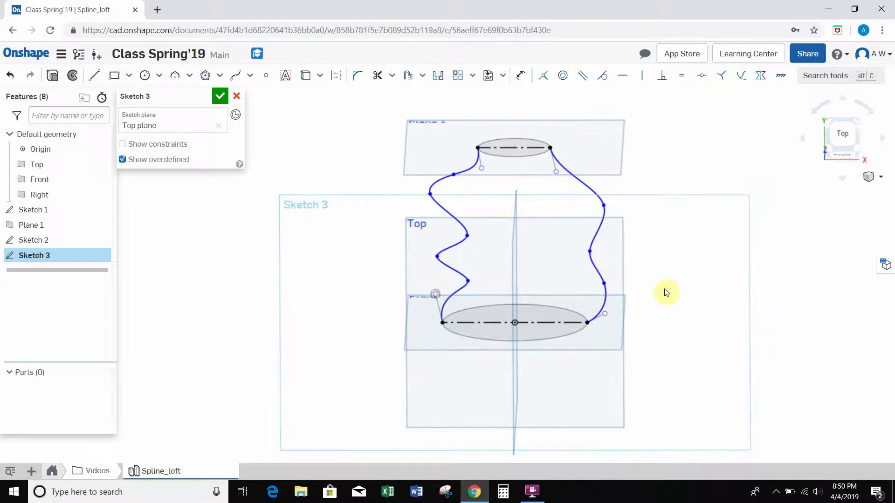
{"action": "mouse_move", "coordinate": [665, 292]}
{"action": "right_mouse_down"}
{"action": "mouse_move", "coordinate": [667, 276]}
{"action": "mouse_move", "coordinate": [664, 298]}
{"action": "right_mouse_up"}
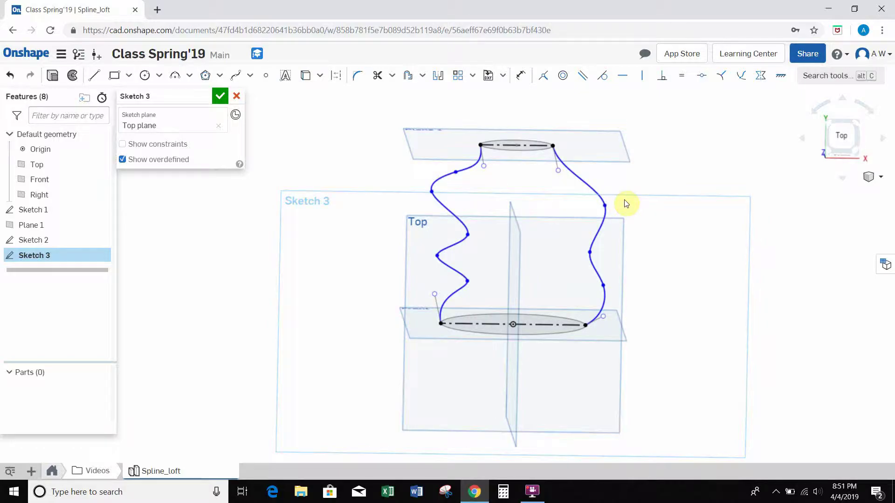
{"action": "right_click_drag", "start_coordinate": [679, 255], "coordinate": [715, 223]}
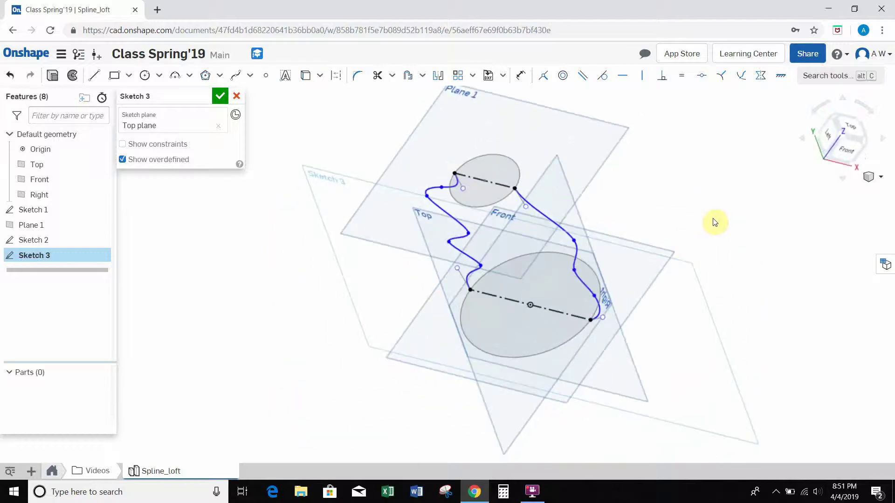
Step: Close Sketch 3 and loft from the large Sketch 1 circle to the small Sketch 2 circle
{"action": "left_click", "coordinate": [220, 96]}
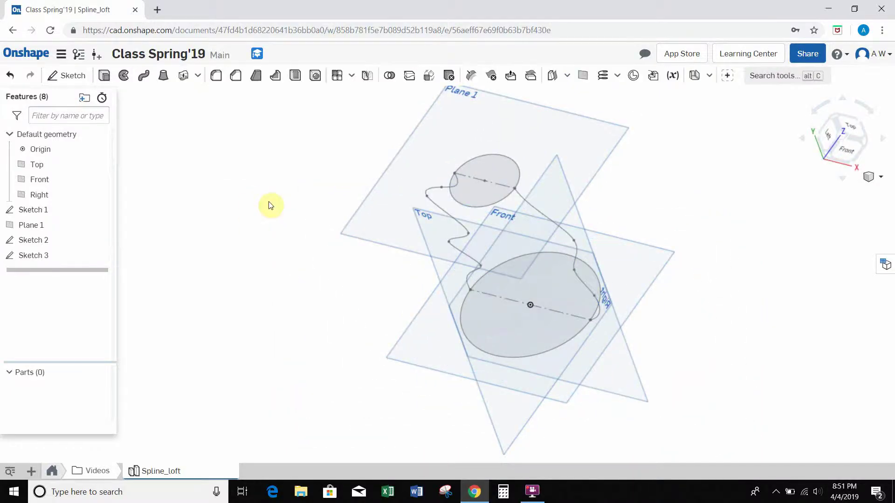
{"action": "mouse_move", "coordinate": [270, 204]}
{"action": "right_mouse_down"}
{"action": "mouse_move", "coordinate": [256, 220]}
{"action": "mouse_move", "coordinate": [256, 202]}
{"action": "mouse_move", "coordinate": [278, 198]}
{"action": "right_mouse_up"}
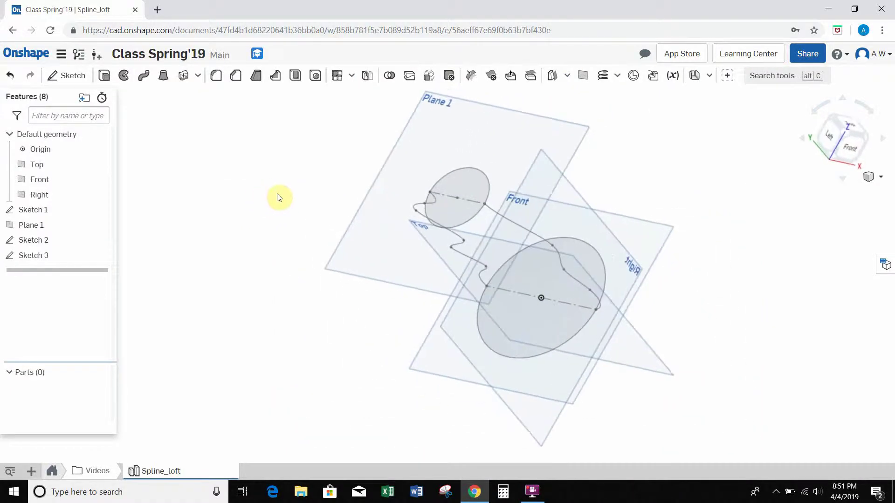
{"action": "left_click", "coordinate": [164, 78]}
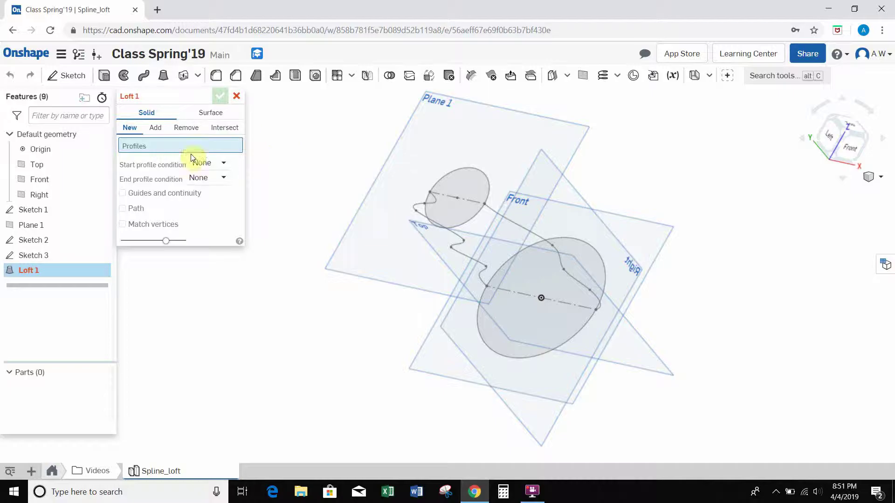
{"action": "mouse_move", "coordinate": [325, 164]}
{"action": "right_mouse_down"}
{"action": "mouse_move", "coordinate": [330, 173]}
{"action": "mouse_move", "coordinate": [319, 173]}
{"action": "right_mouse_up"}
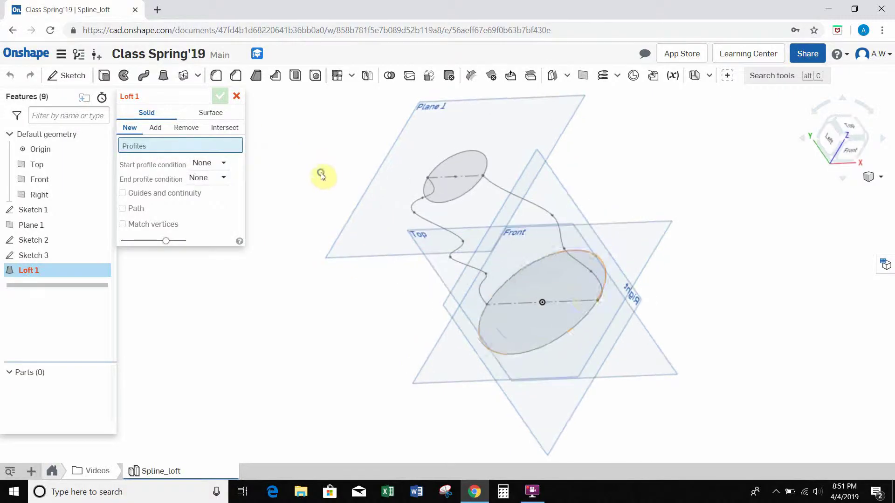
{"action": "left_click", "coordinate": [547, 276]}
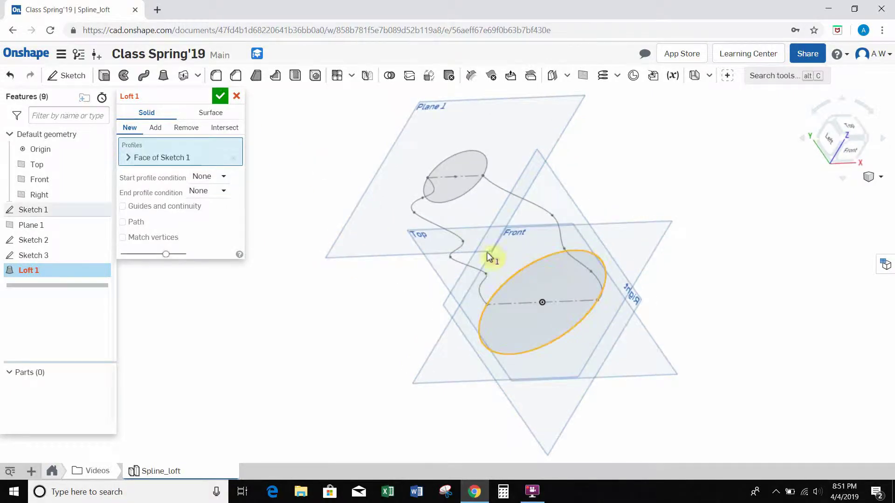
{"action": "left_click", "coordinate": [455, 169]}
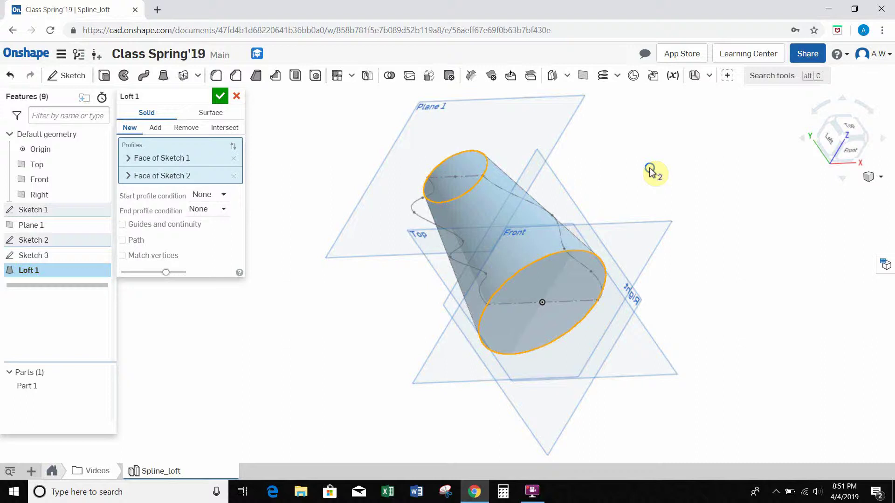
{"action": "mouse_move", "coordinate": [653, 172]}
{"action": "right_mouse_down"}
{"action": "mouse_move", "coordinate": [621, 178]}
{"action": "mouse_move", "coordinate": [617, 202]}
{"action": "mouse_move", "coordinate": [627, 168]}
{"action": "right_mouse_up"}
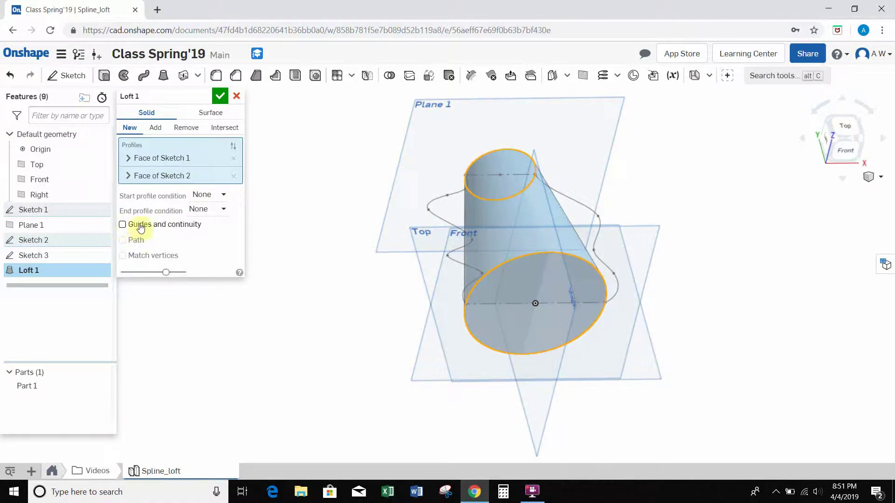
Step: Enable Guides and add the left and right Sketch 3 splines as loft guide curves
{"action": "left_click", "coordinate": [123, 225]}
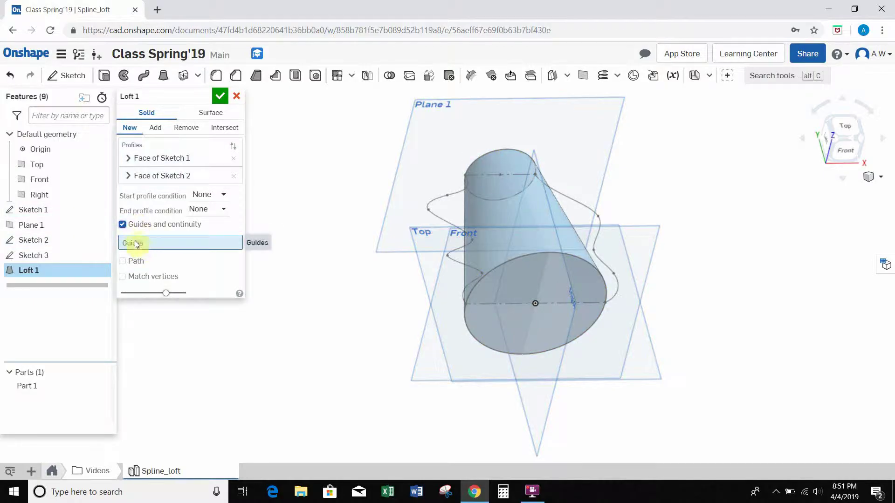
{"action": "left_click", "coordinate": [439, 216]}
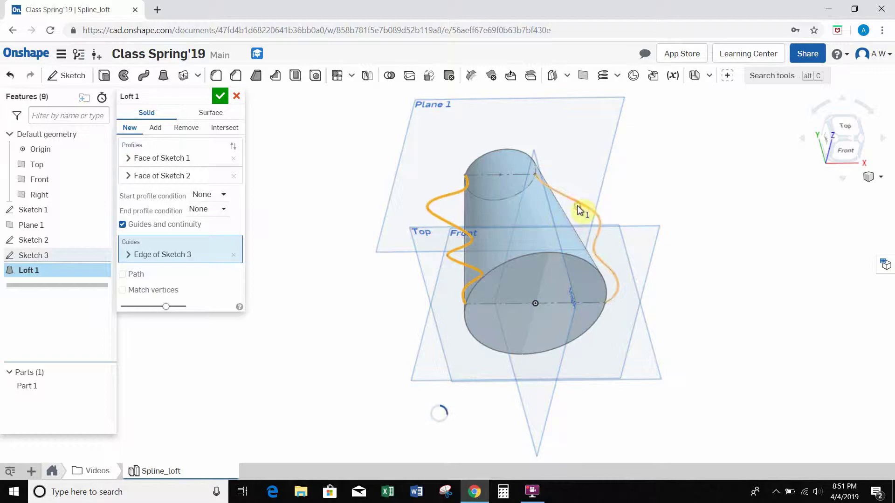
{"action": "left_click", "coordinate": [580, 211]}
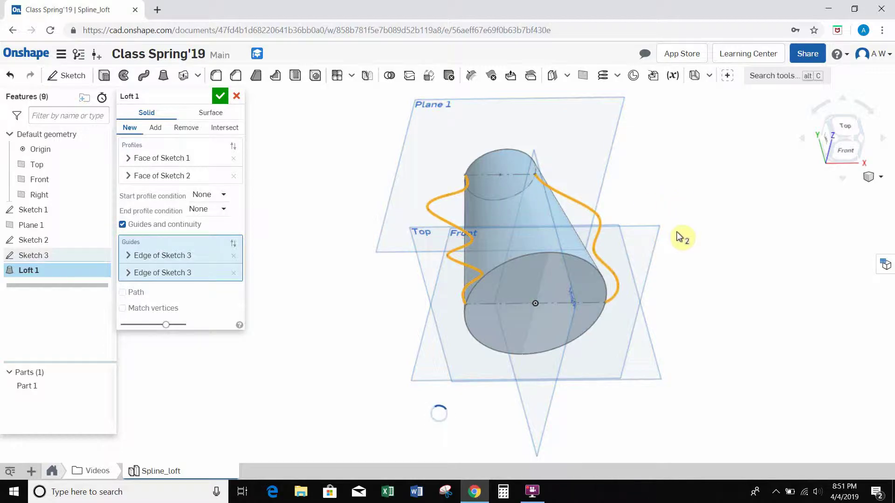
{"action": "left_click", "coordinate": [515, 235]}
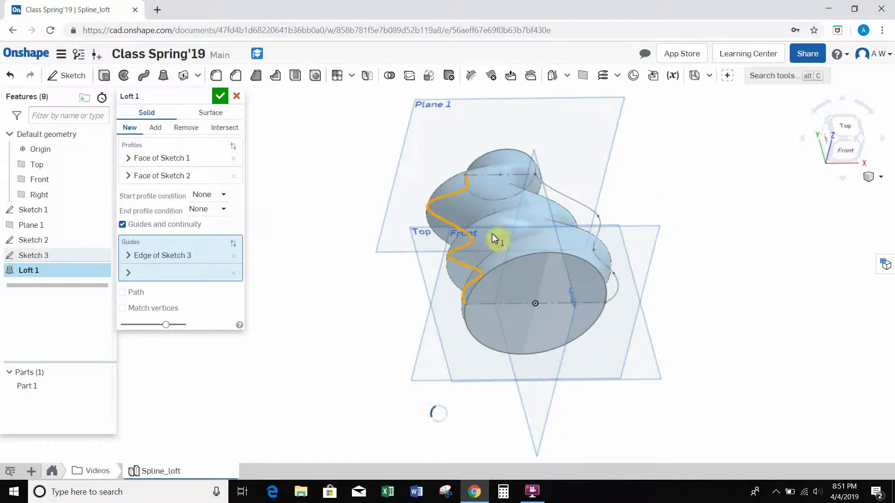
{"action": "left_click", "coordinate": [598, 218]}
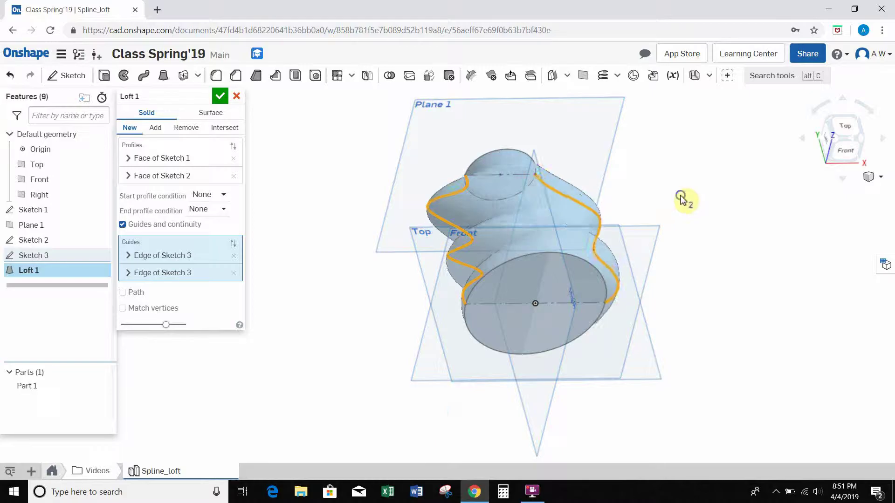
{"action": "right_click_drag", "start_coordinate": [681, 198], "coordinate": [673, 233]}
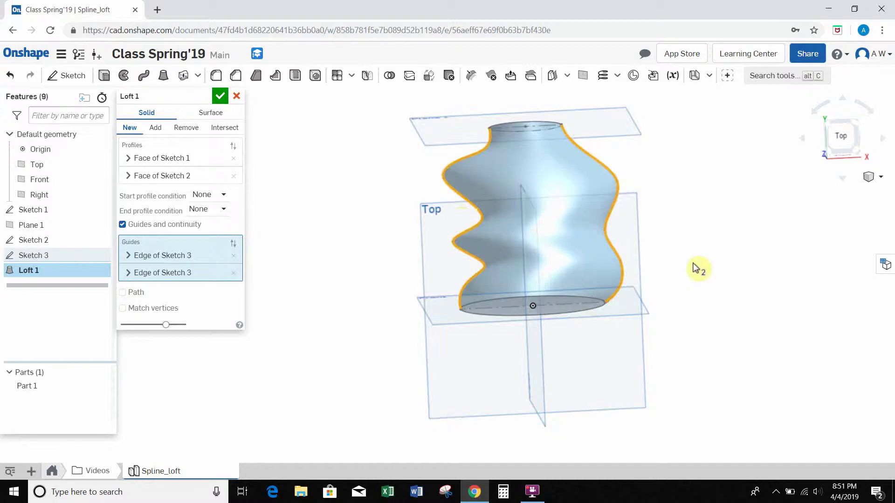
{"action": "right_click_drag", "start_coordinate": [694, 264], "coordinate": [622, 302]}
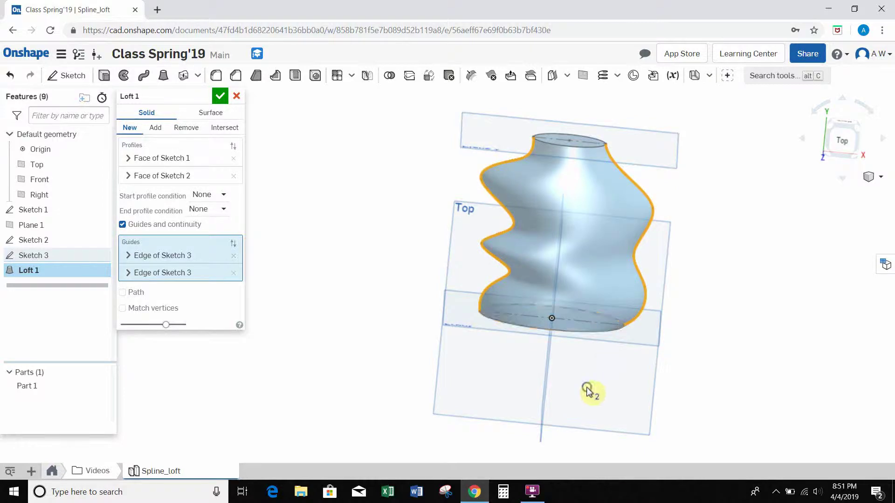
{"action": "right_click_drag", "start_coordinate": [590, 390], "coordinate": [662, 247]}
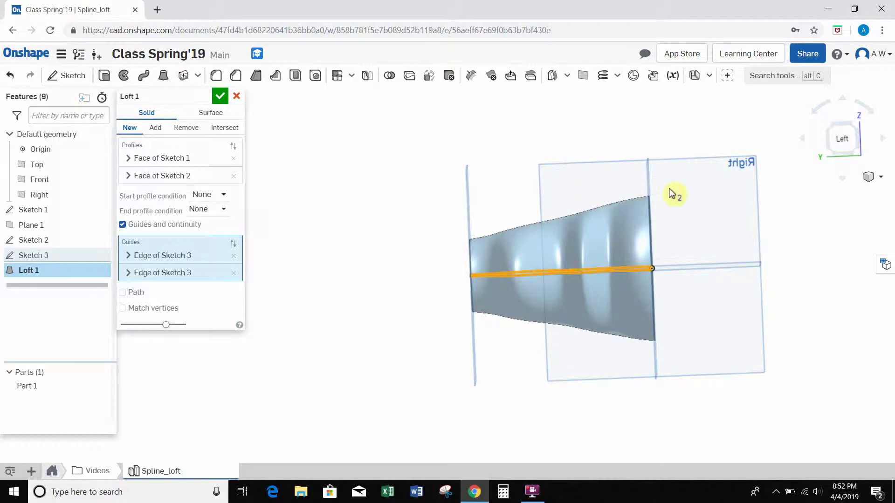
{"action": "right_click_drag", "start_coordinate": [689, 236], "coordinate": [612, 287]}
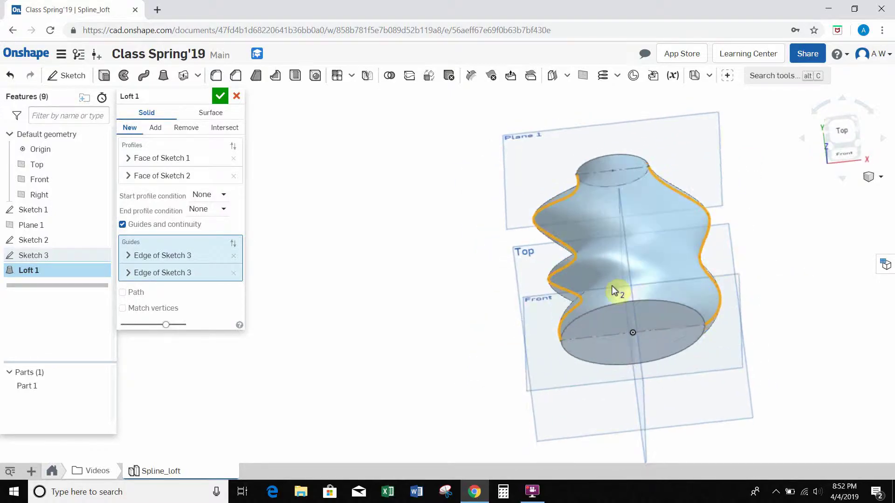
Step: Accept Loft 1 and orbit to a level front view of the vase
{"action": "left_click", "coordinate": [221, 98]}
{"action": "right_click_drag", "start_coordinate": [644, 219], "coordinate": [651, 229]}
{"action": "right_click_drag", "start_coordinate": [778, 214], "coordinate": [673, 219]}
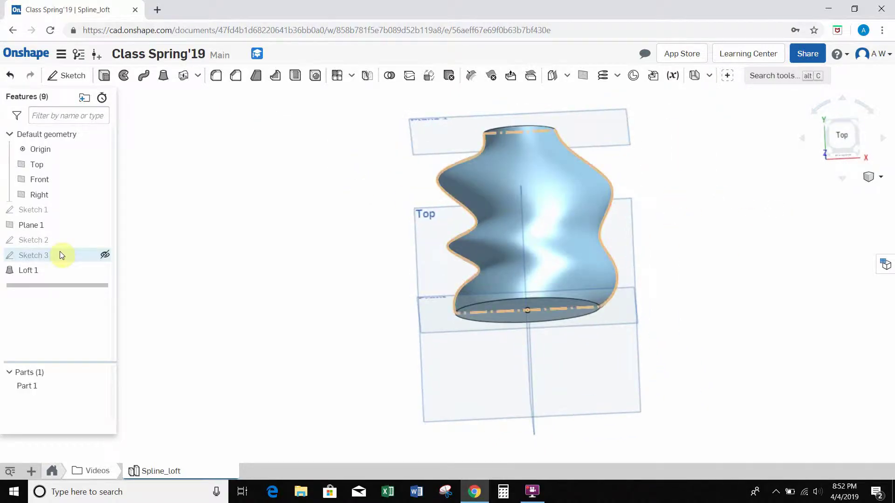
Step: Edit Sketch 3 and drag two left spline points so the curve self-intersects
{"action": "right_click", "coordinate": [34, 256]}
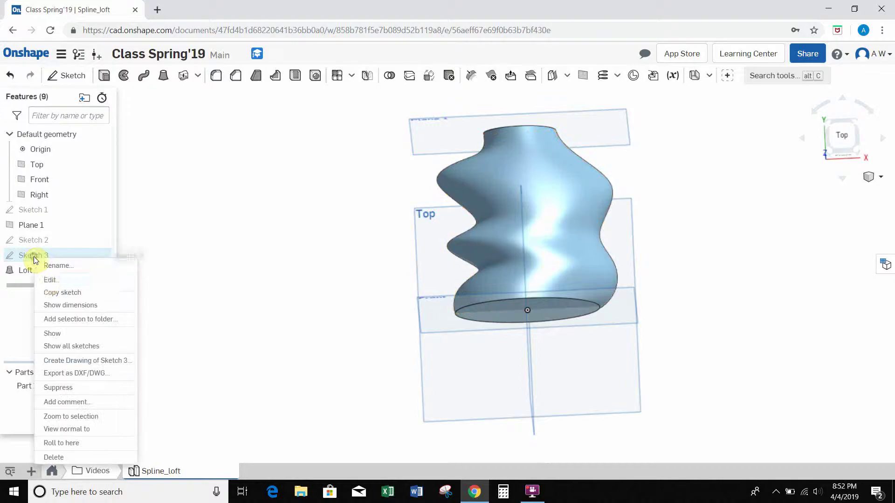
{"action": "left_click", "coordinate": [48, 280]}
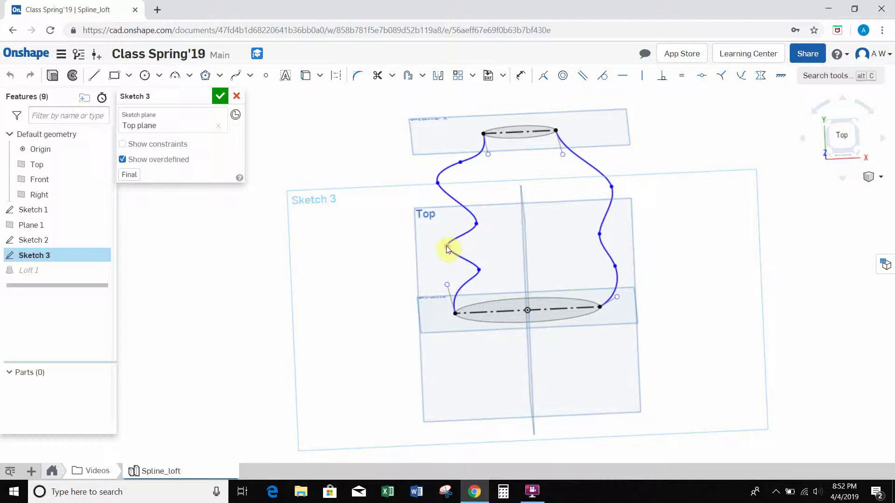
{"action": "left_click_drag", "start_coordinate": [446, 247], "coordinate": [401, 197]}
{"action": "left_click_drag", "start_coordinate": [477, 224], "coordinate": [447, 254]}
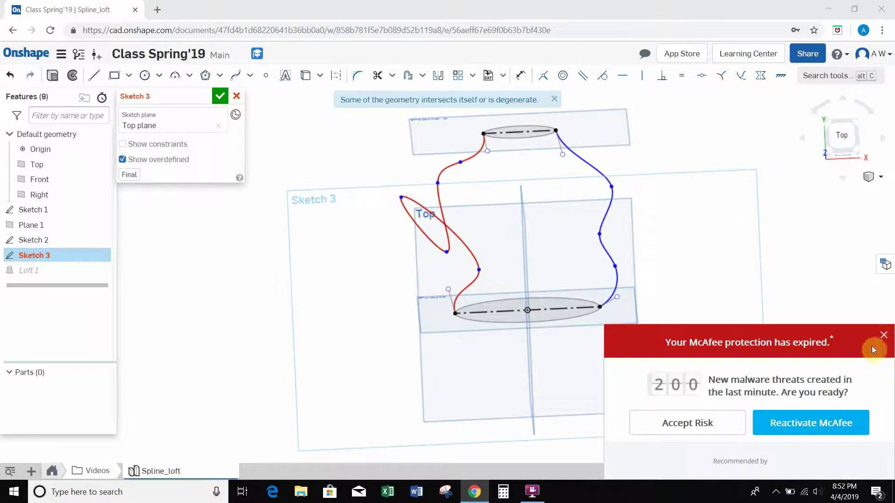
Step: Drag the left spline's loop point up and its bend outward, then close Sketch 3
{"action": "left_click", "coordinate": [884, 335]}
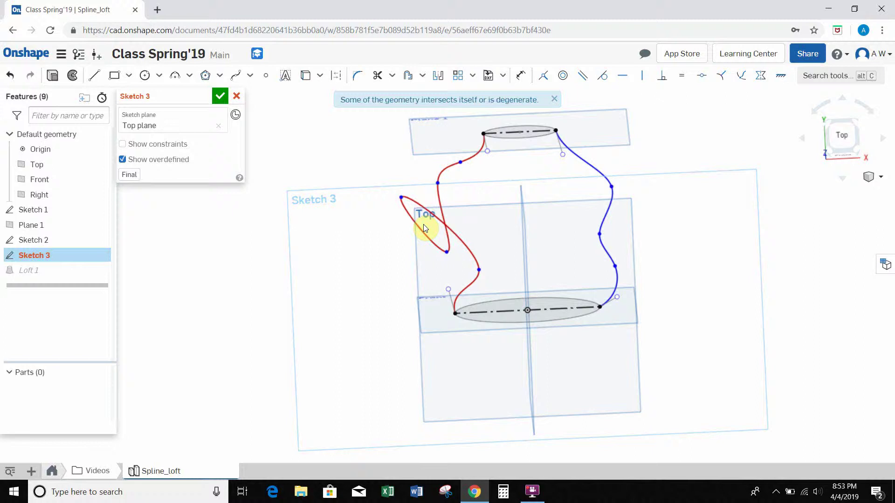
{"action": "left_click_drag", "start_coordinate": [447, 209], "coordinate": [466, 228]}
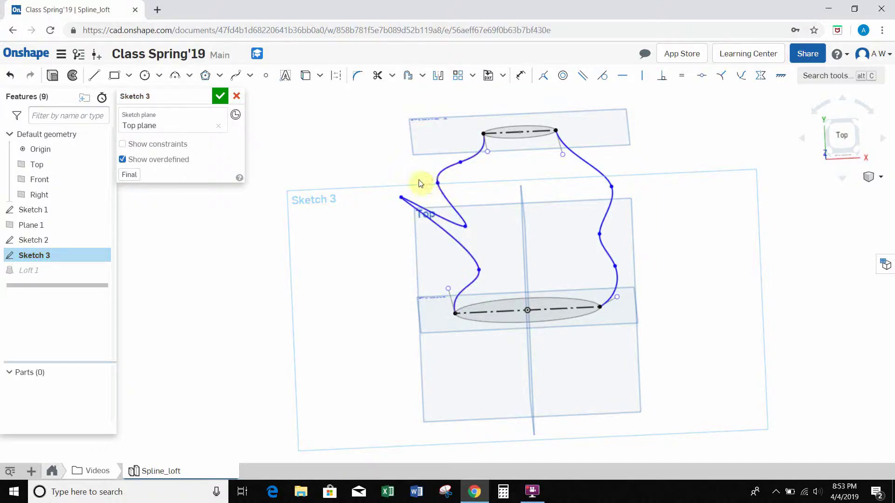
{"action": "mouse_move", "coordinate": [438, 184]}
{"action": "left_mouse_down"}
{"action": "mouse_move", "coordinate": [421, 193]}
{"action": "mouse_move", "coordinate": [428, 185]}
{"action": "left_mouse_up"}
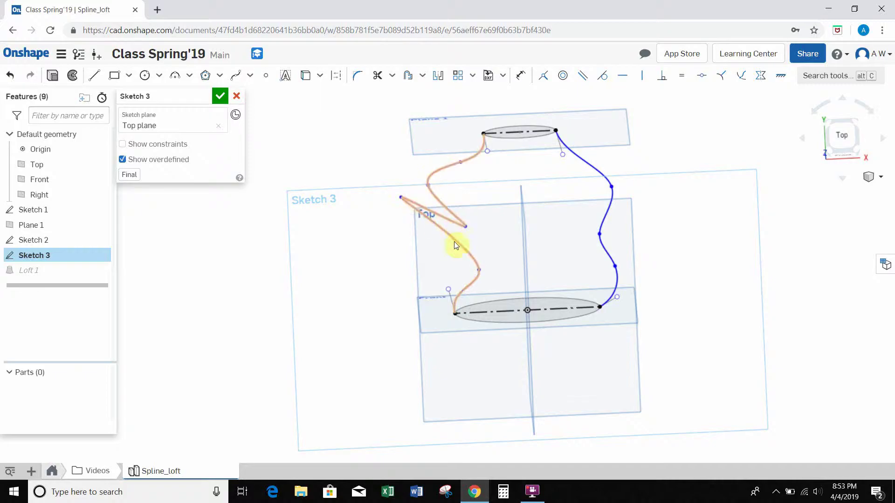
{"action": "left_click", "coordinate": [219, 97]}
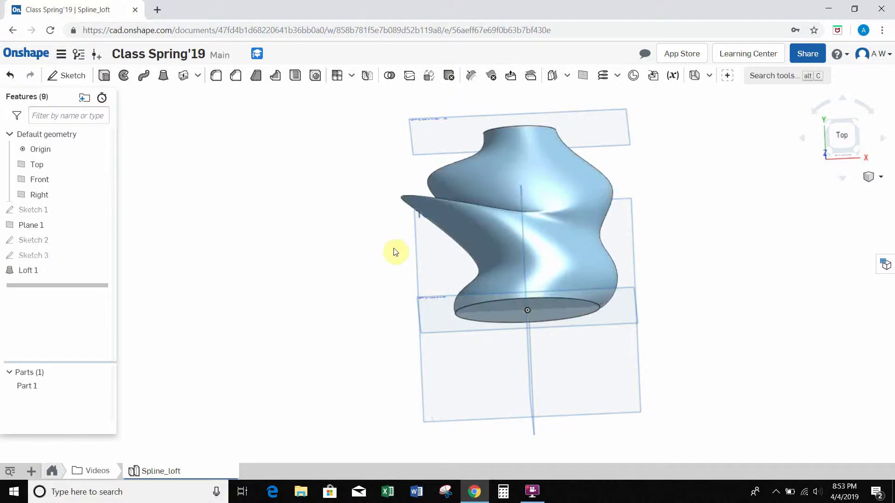
{"action": "right_click_drag", "start_coordinate": [370, 244], "coordinate": [345, 248]}
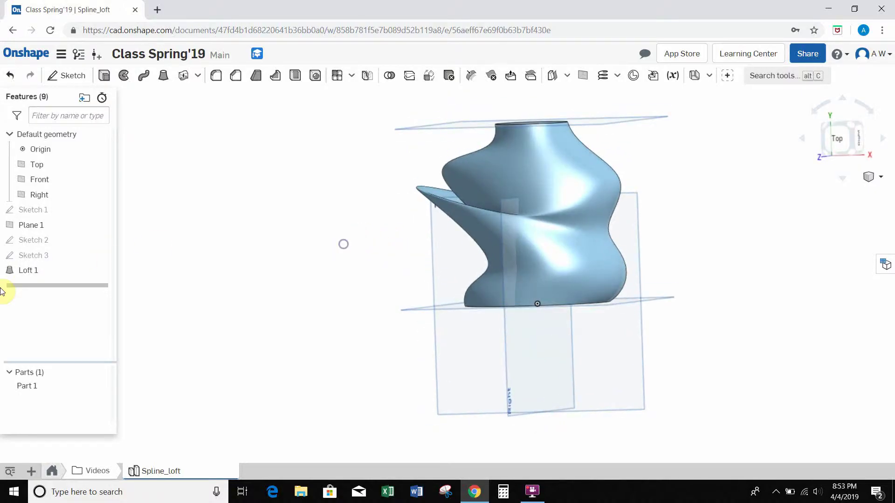
{"action": "right_click_drag", "start_coordinate": [314, 214], "coordinate": [342, 246]}
{"action": "right_click_drag", "start_coordinate": [357, 193], "coordinate": [348, 150]}
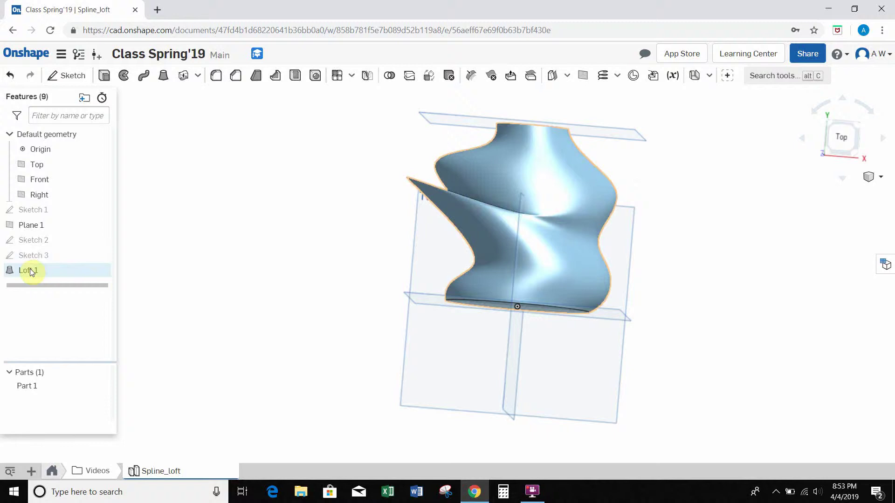
{"action": "mouse_move", "coordinate": [326, 238]}
{"action": "right_mouse_down"}
{"action": "mouse_move", "coordinate": [338, 260]}
{"action": "mouse_move", "coordinate": [306, 243]}
{"action": "mouse_move", "coordinate": [340, 236]}
{"action": "right_mouse_up"}
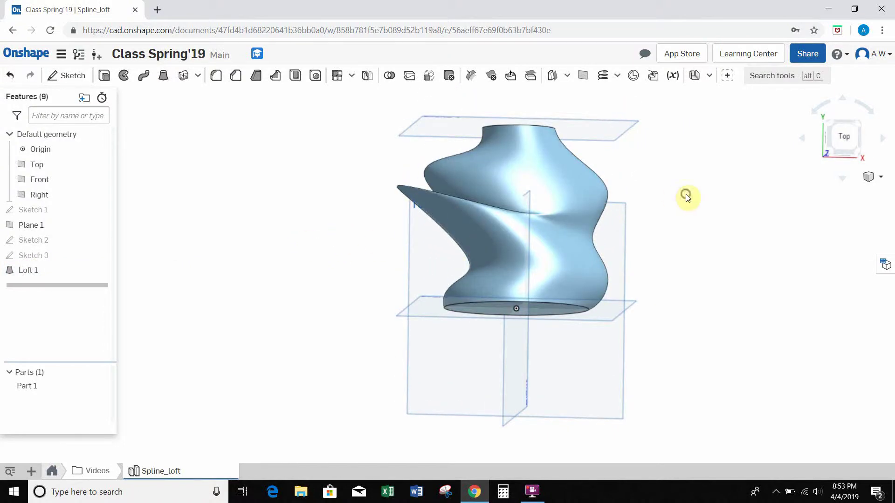
{"action": "mouse_move", "coordinate": [685, 194]}
{"action": "right_mouse_down"}
{"action": "mouse_move", "coordinate": [670, 201]}
{"action": "mouse_move", "coordinate": [699, 194]}
{"action": "mouse_move", "coordinate": [691, 208]}
{"action": "right_mouse_up"}
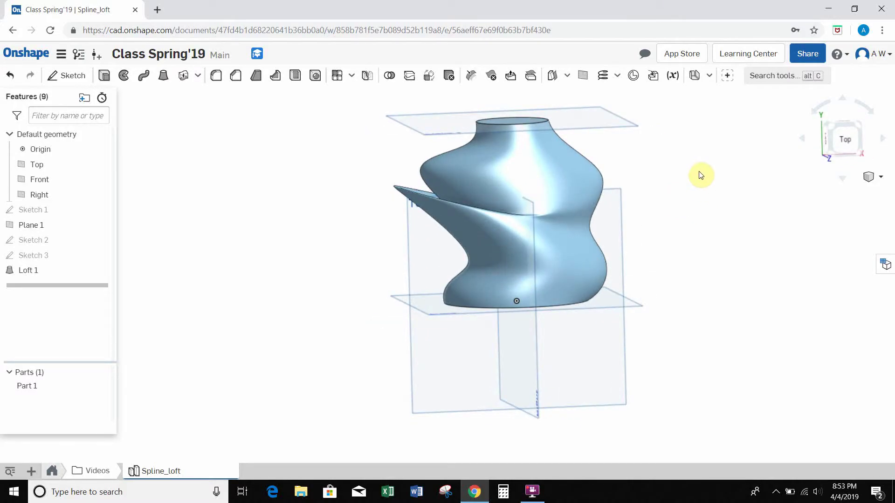
{"action": "mouse_move", "coordinate": [702, 179]}
{"action": "right_mouse_down"}
{"action": "mouse_move", "coordinate": [643, 184]}
{"action": "mouse_move", "coordinate": [715, 176]}
{"action": "right_mouse_up"}
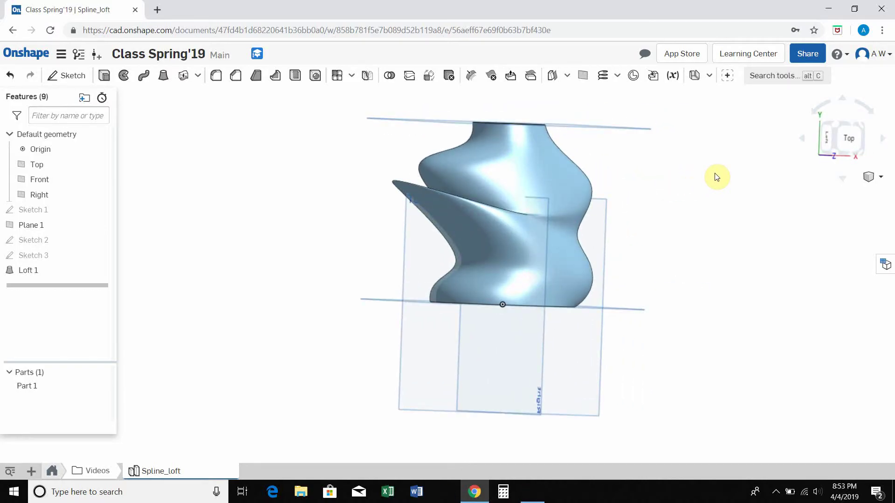